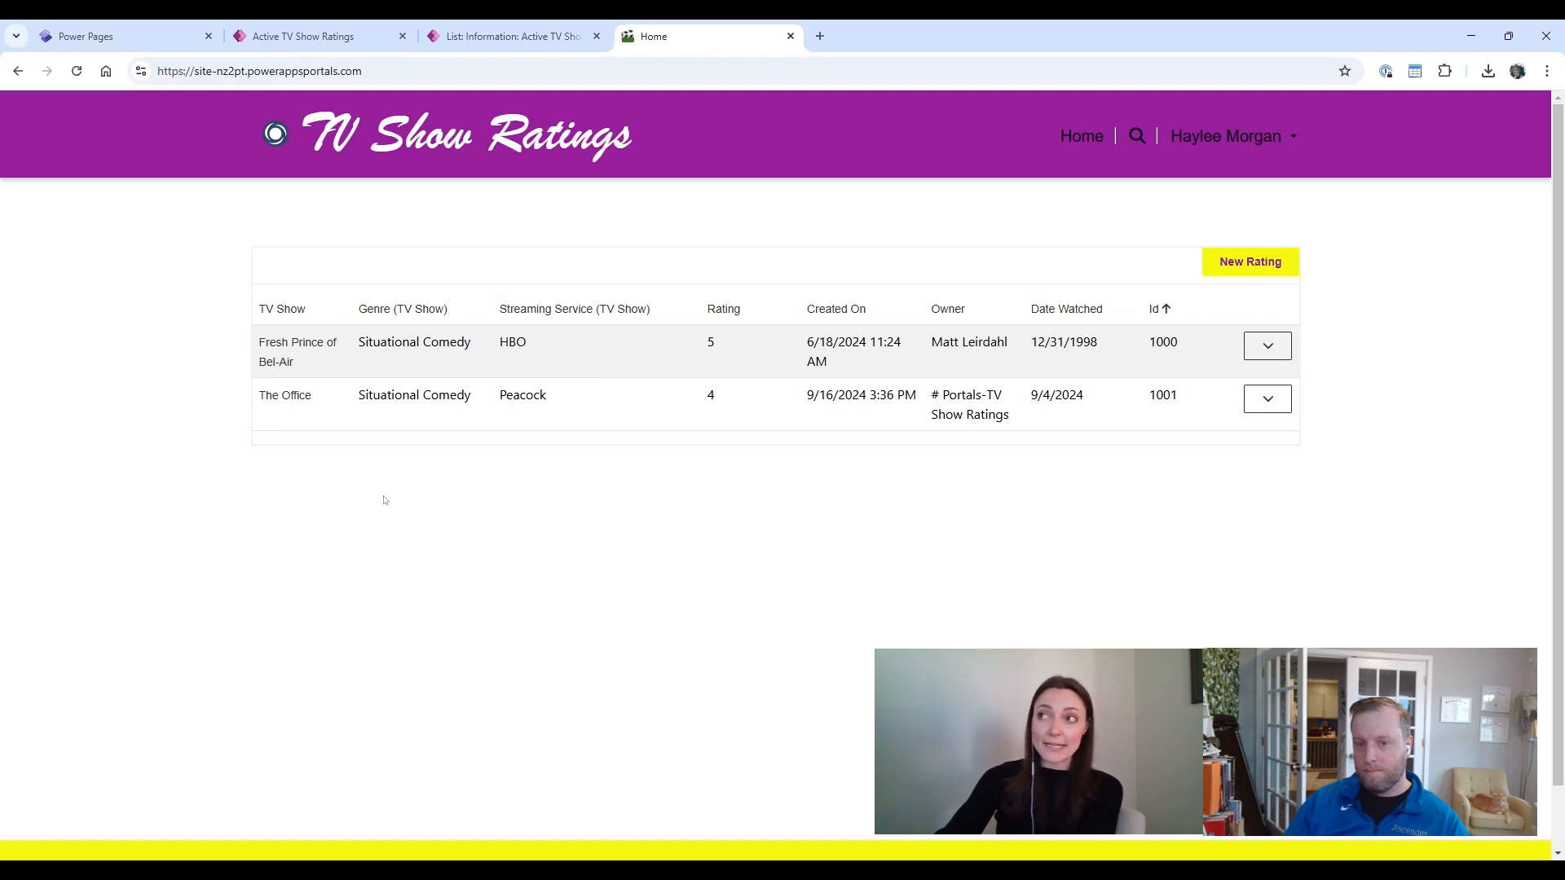
Step: Browse the Active TV Show Ratings view's columns, including the related TV Show table's columns
click(326, 36)
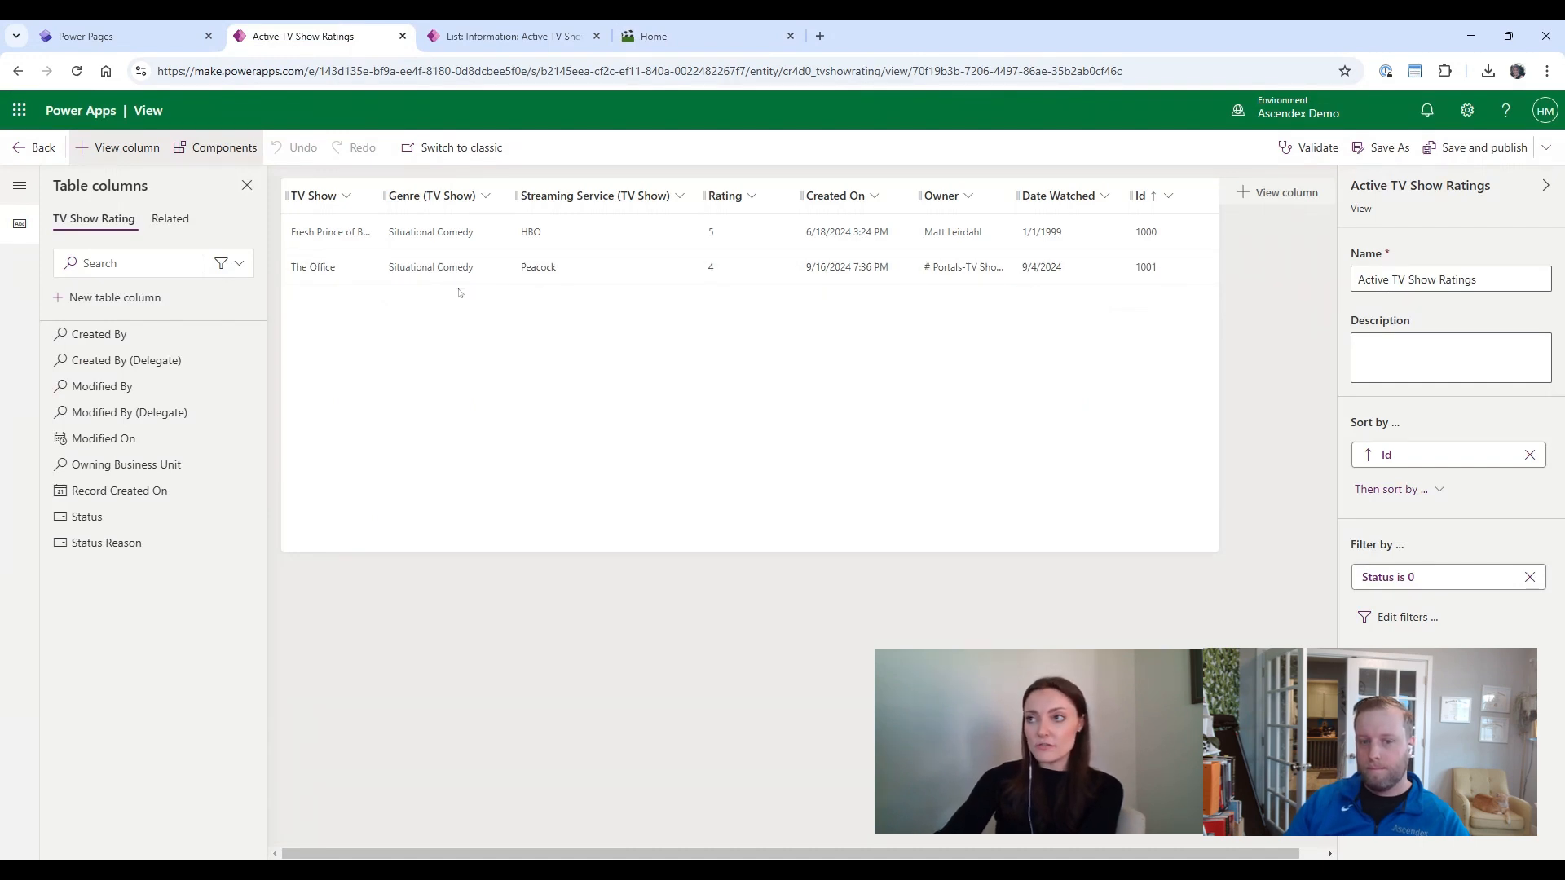
click(90, 299)
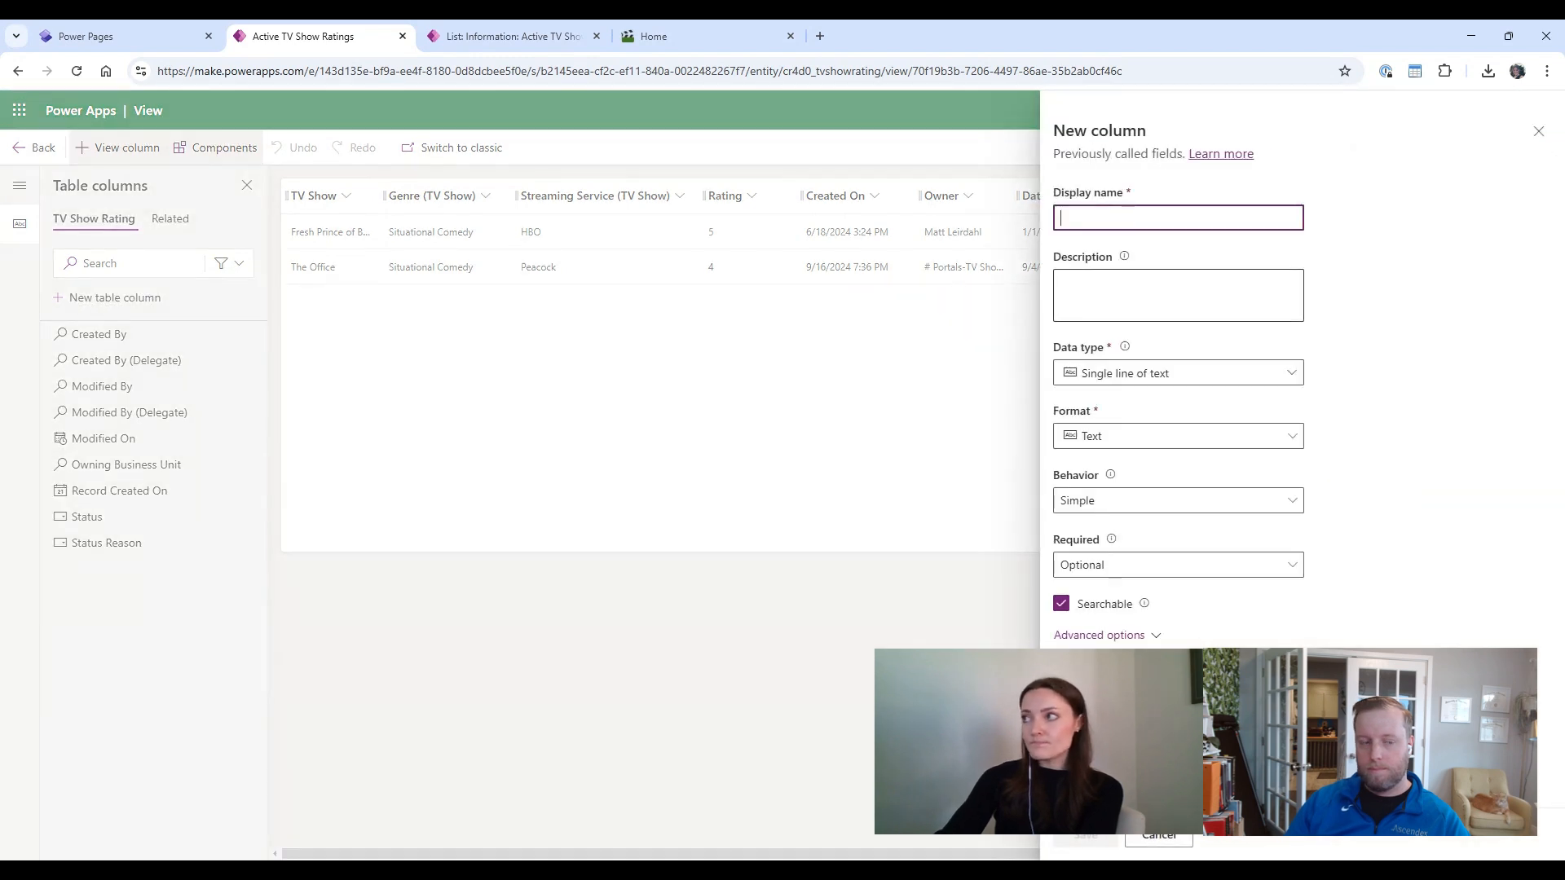
click(1538, 131)
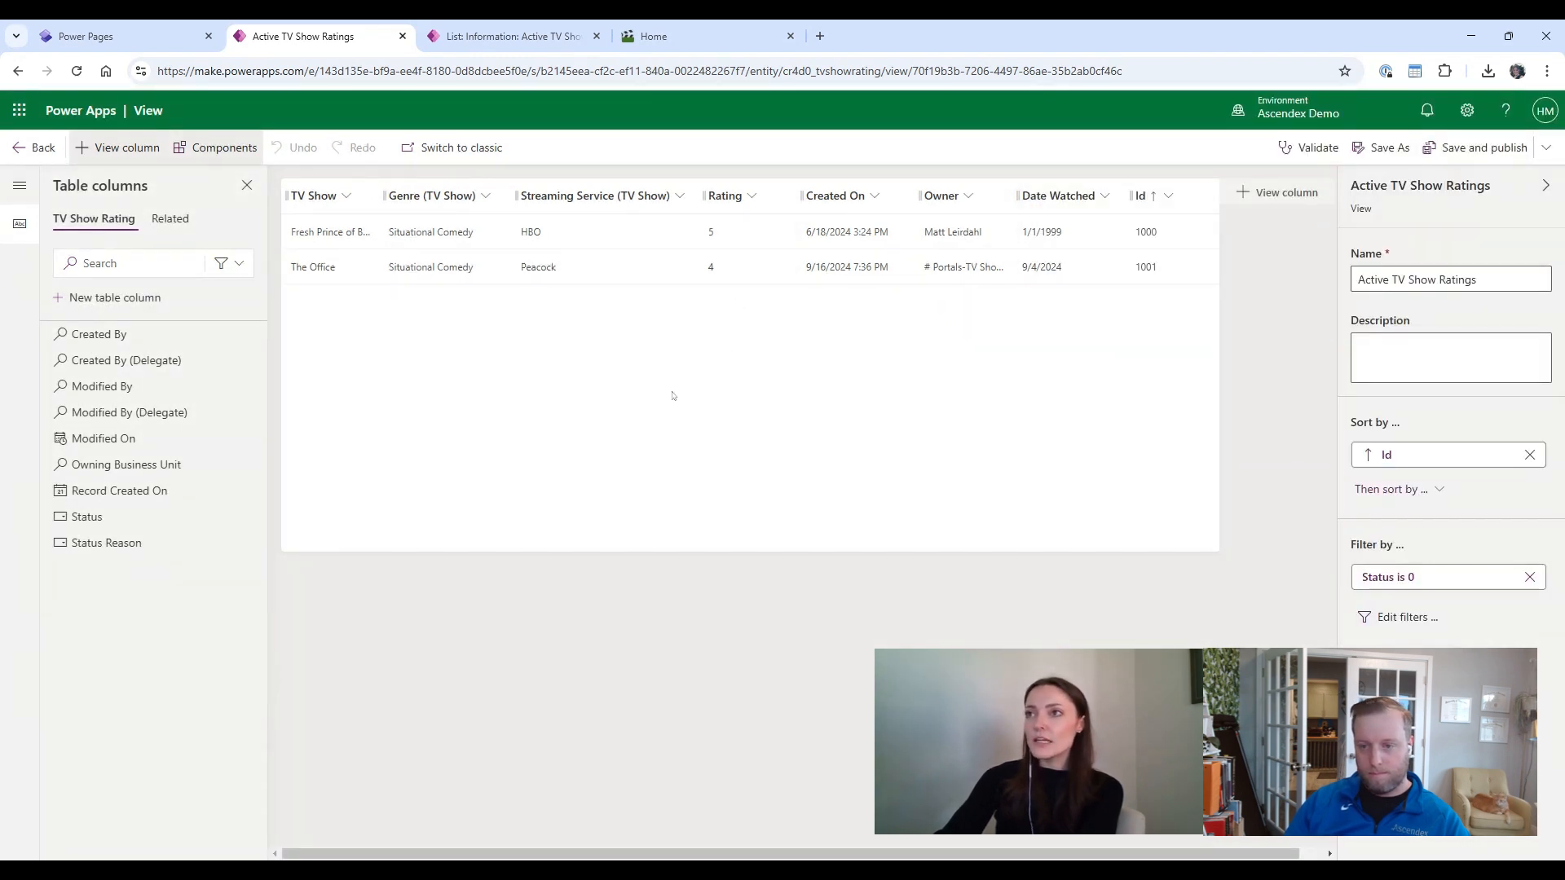
click(171, 220)
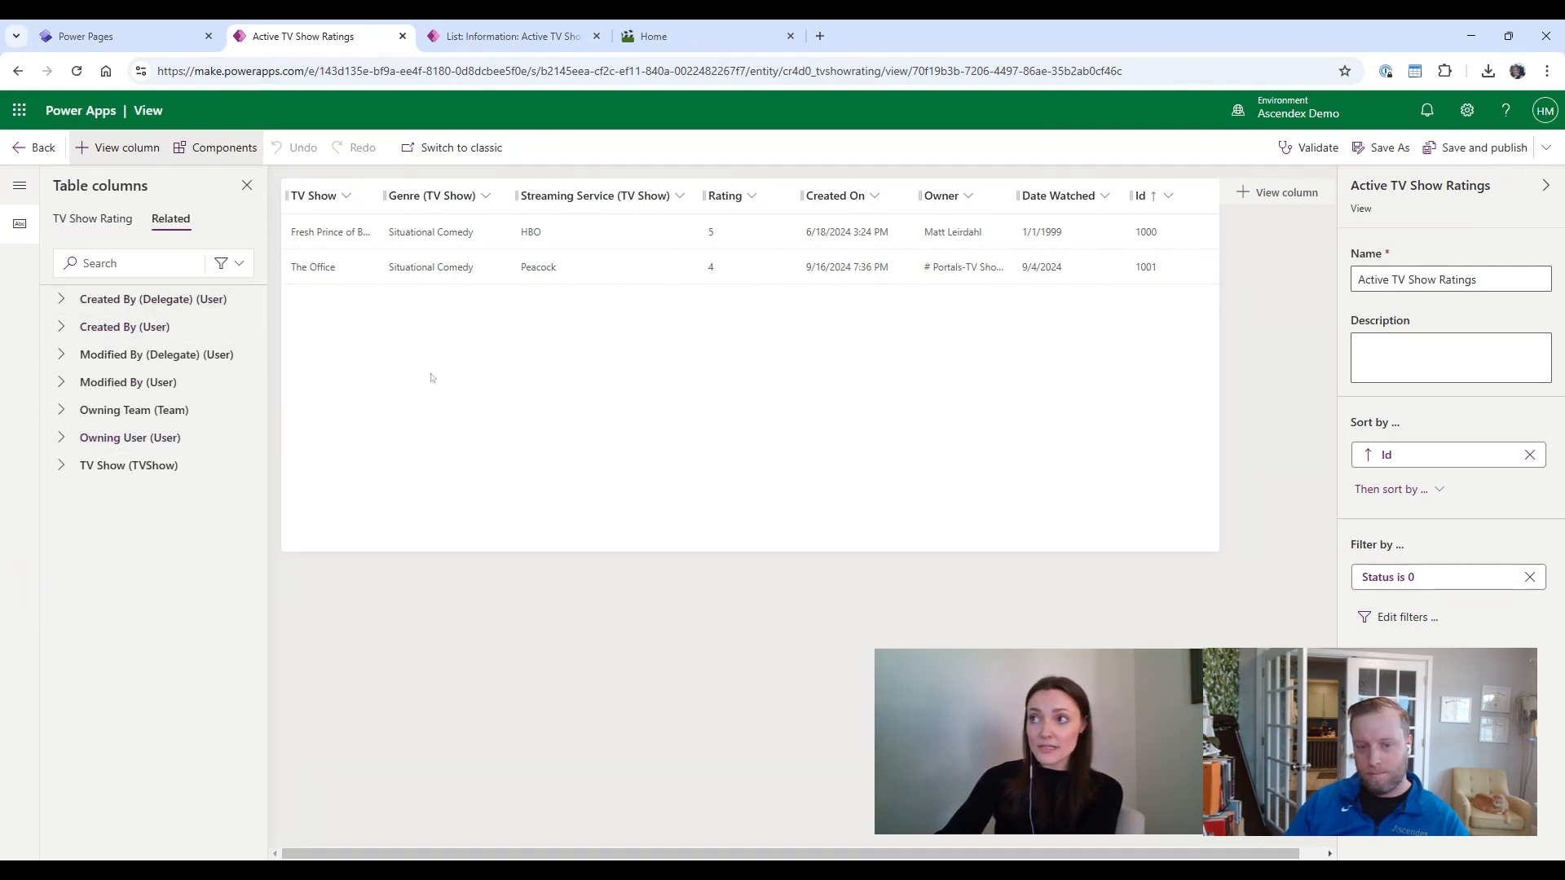
click(62, 465)
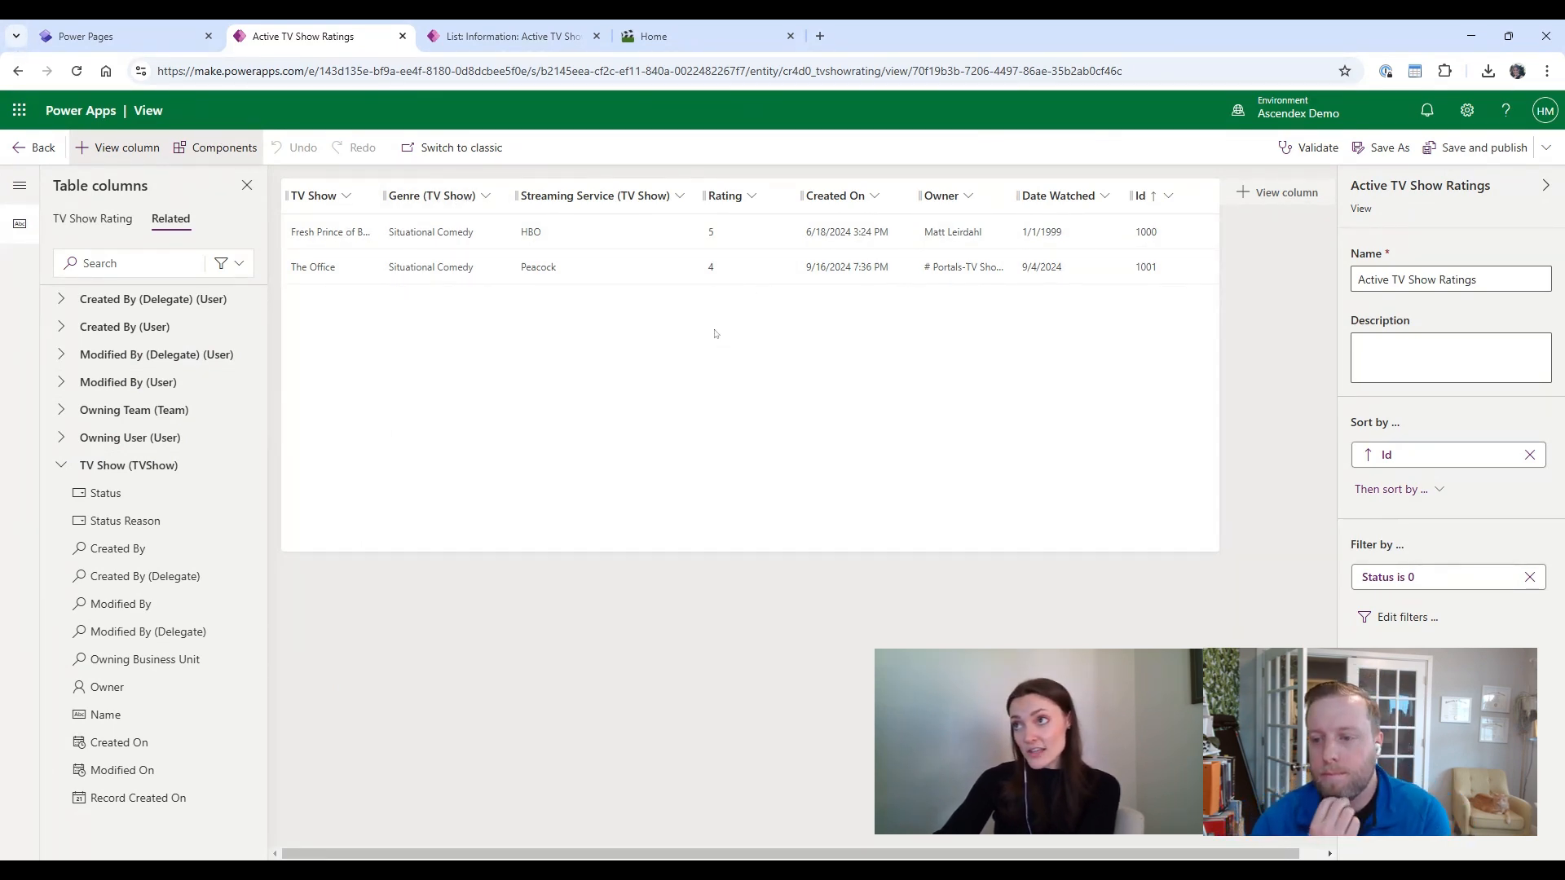
Step: Open the Active TV Show Ratings list in Power Pages Management and go to its Options grid configuration
click(90, 36)
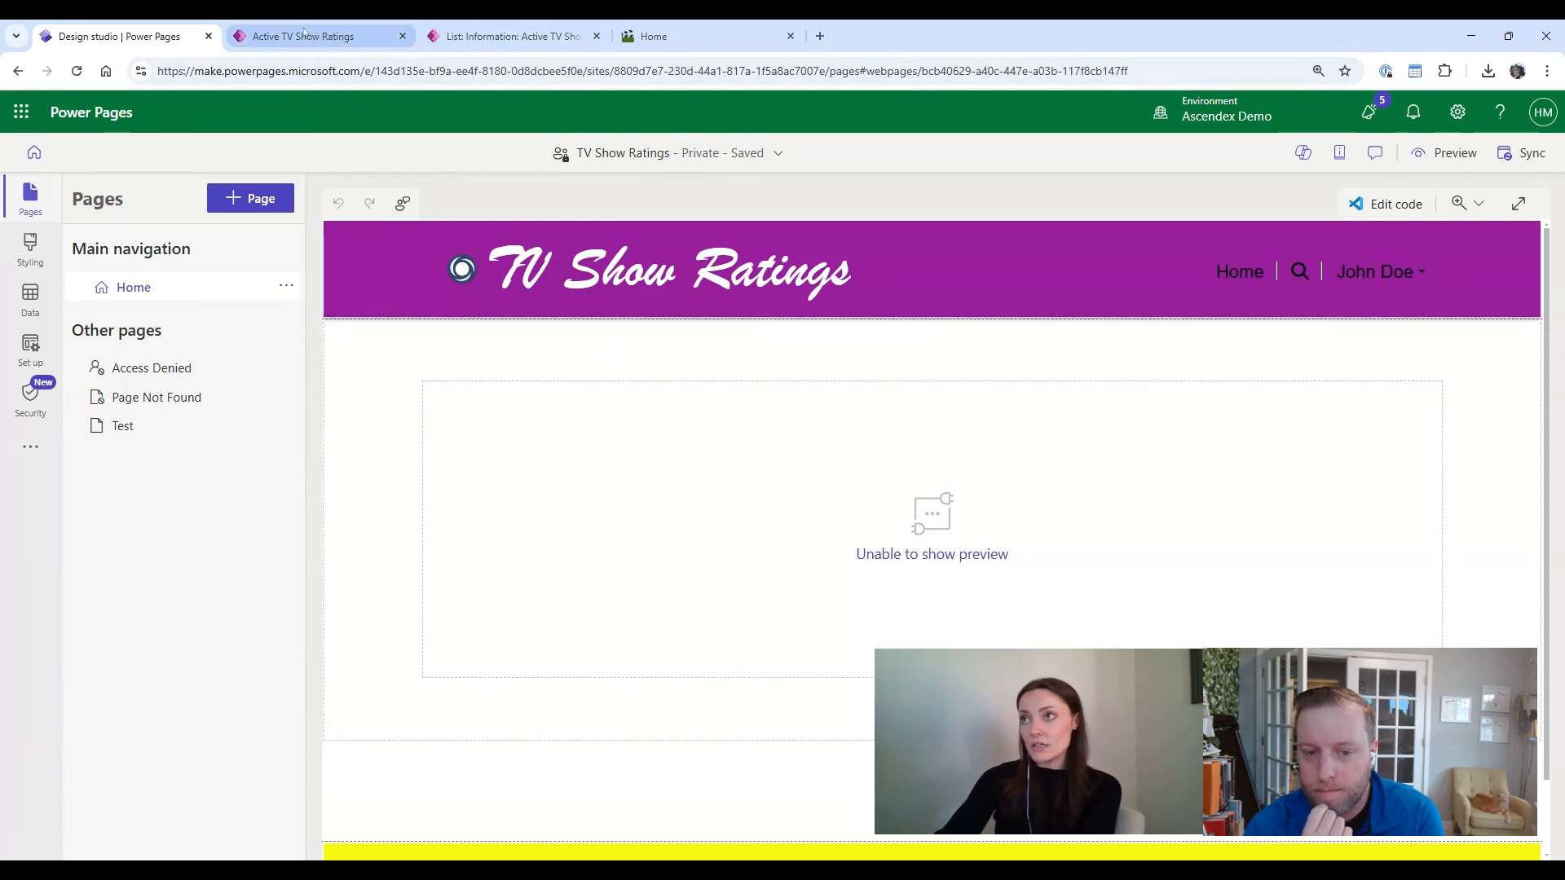
click(44, 463)
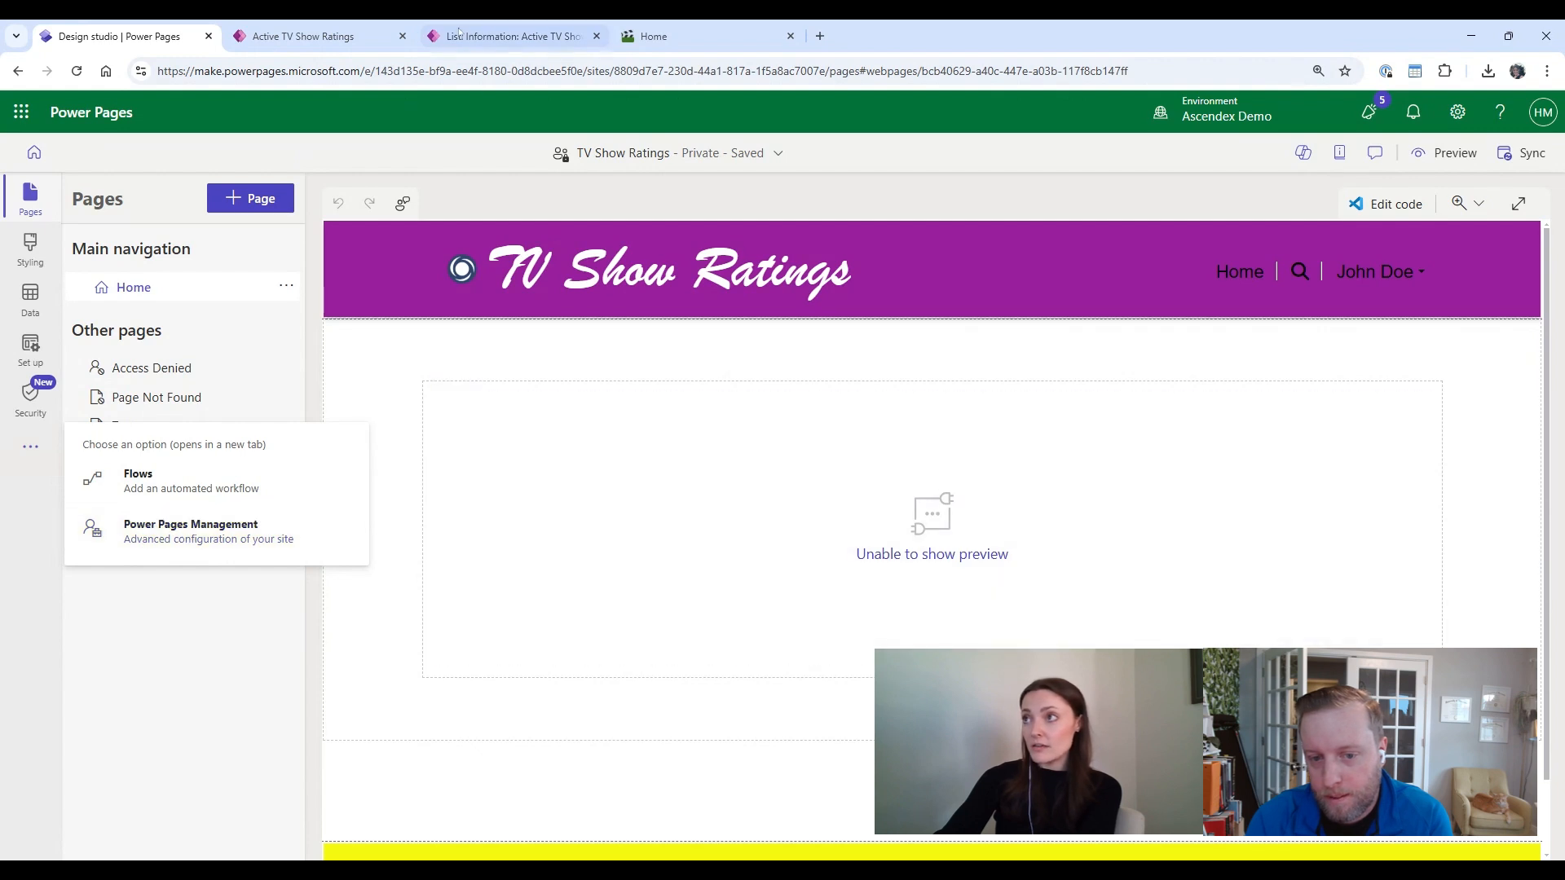
click(458, 34)
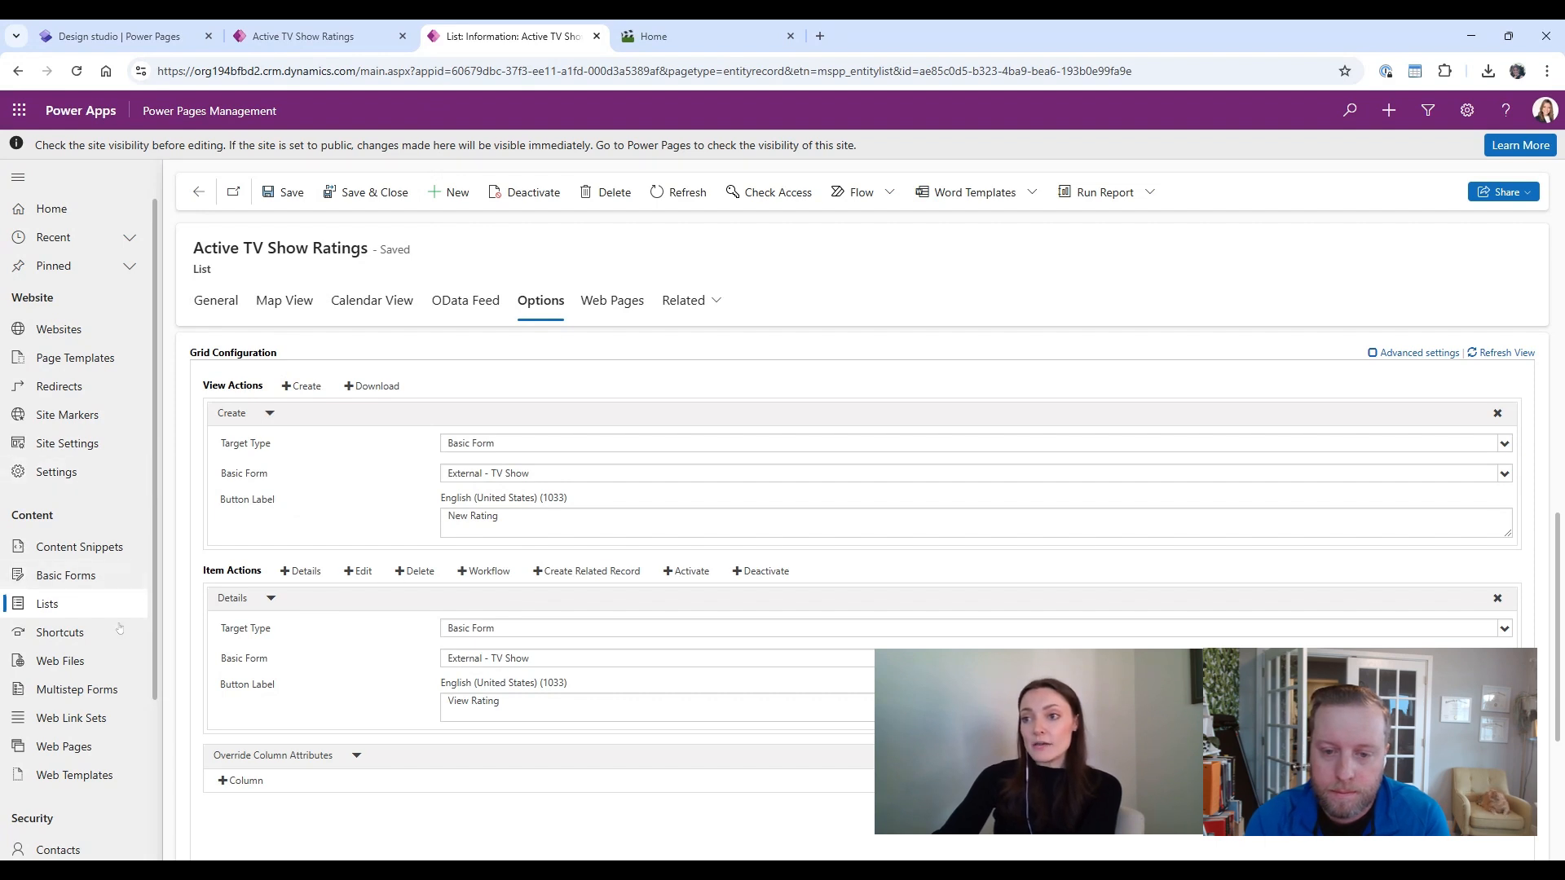
click(49, 607)
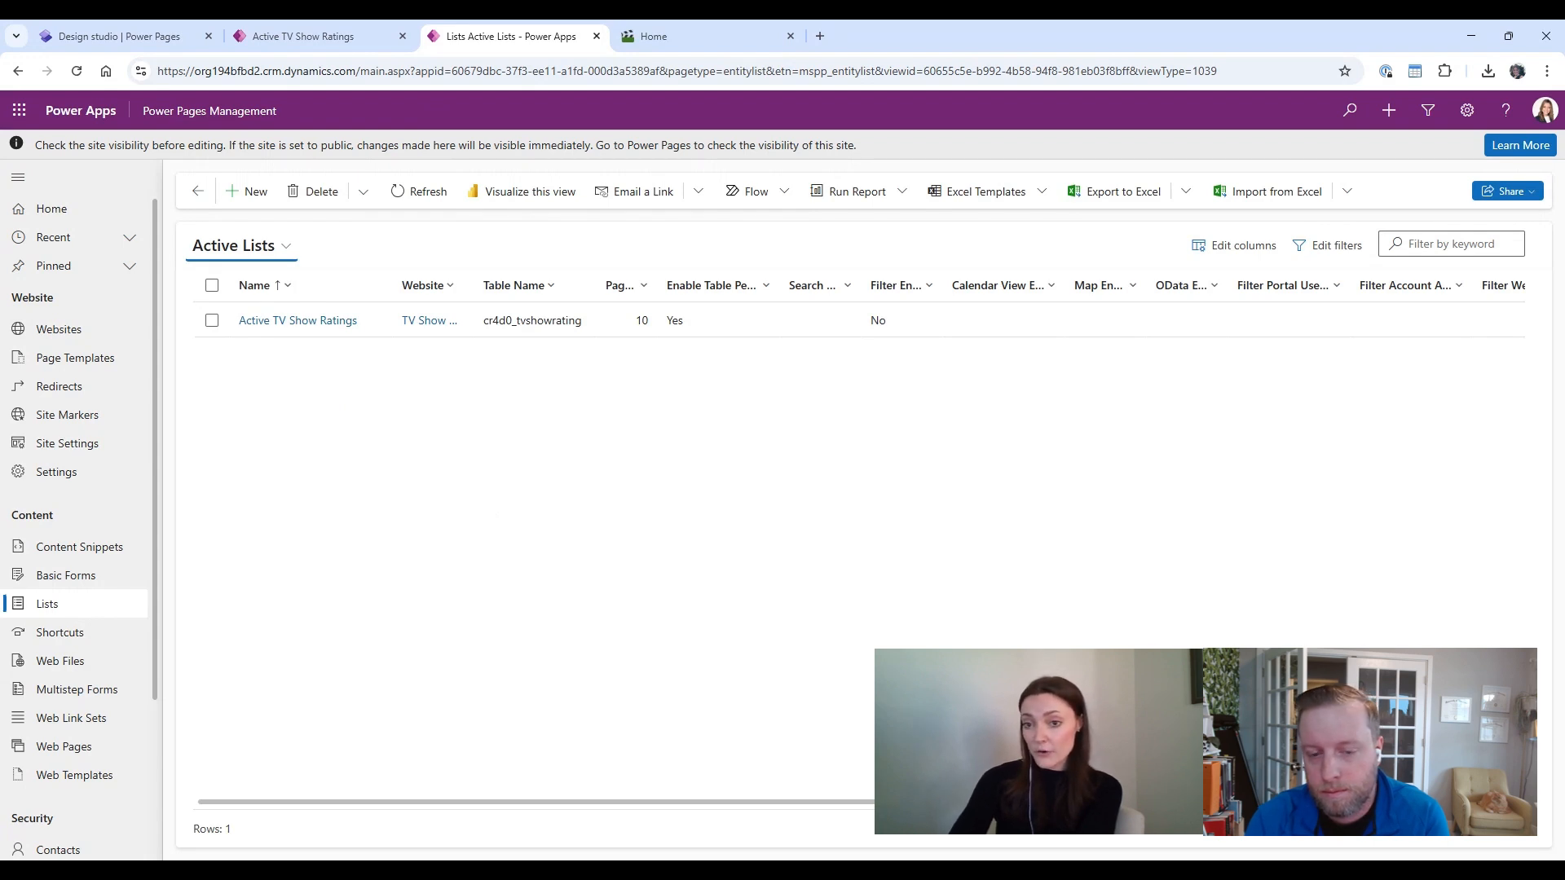
click(324, 322)
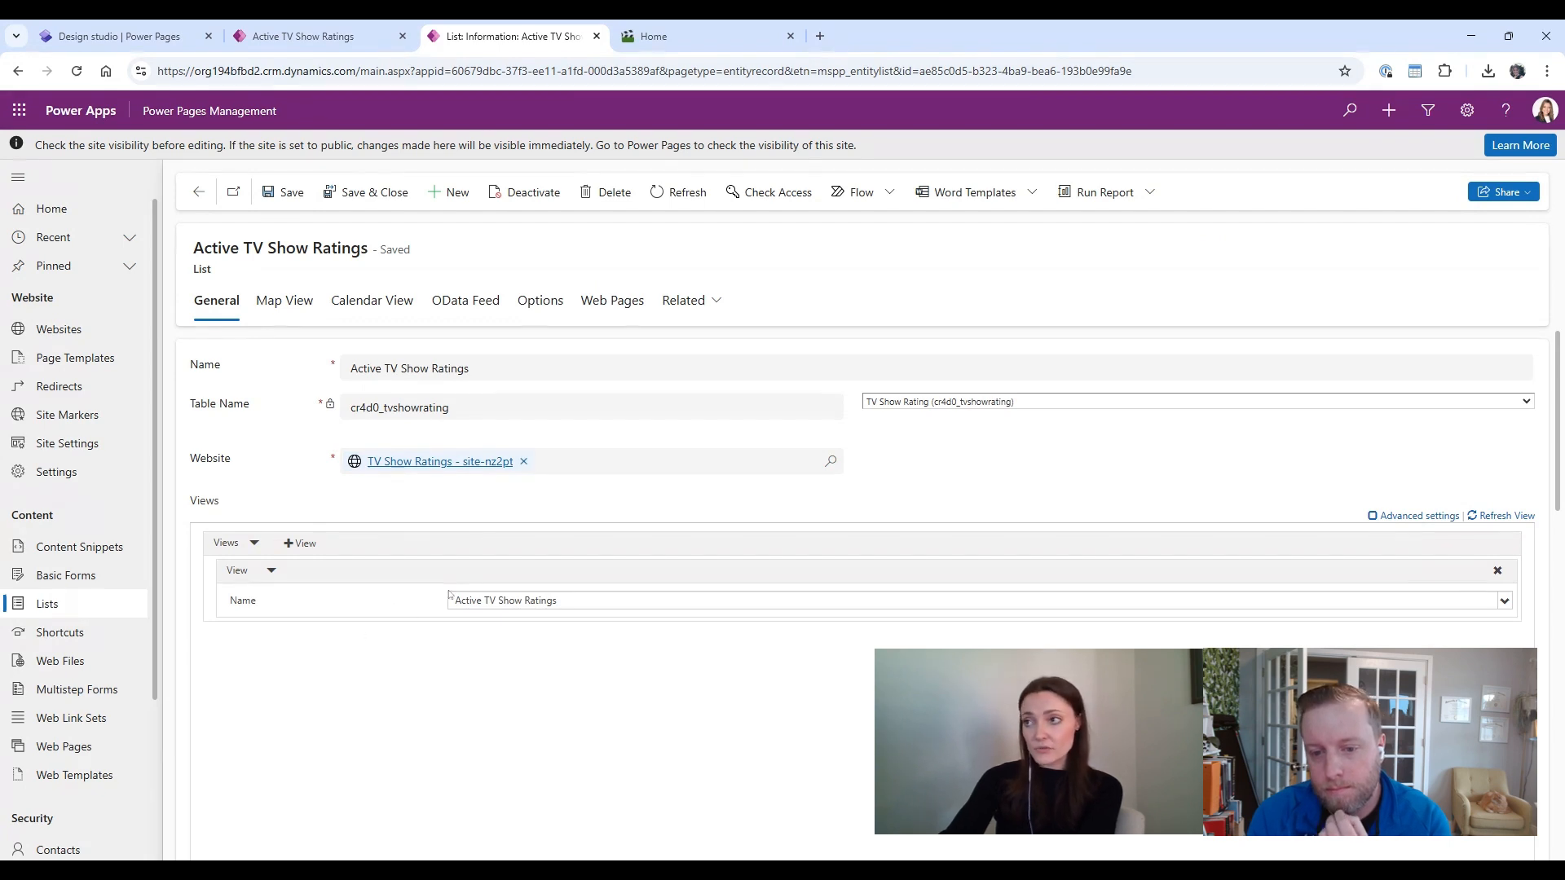
click(531, 306)
scroll(456, 757, down, 2)
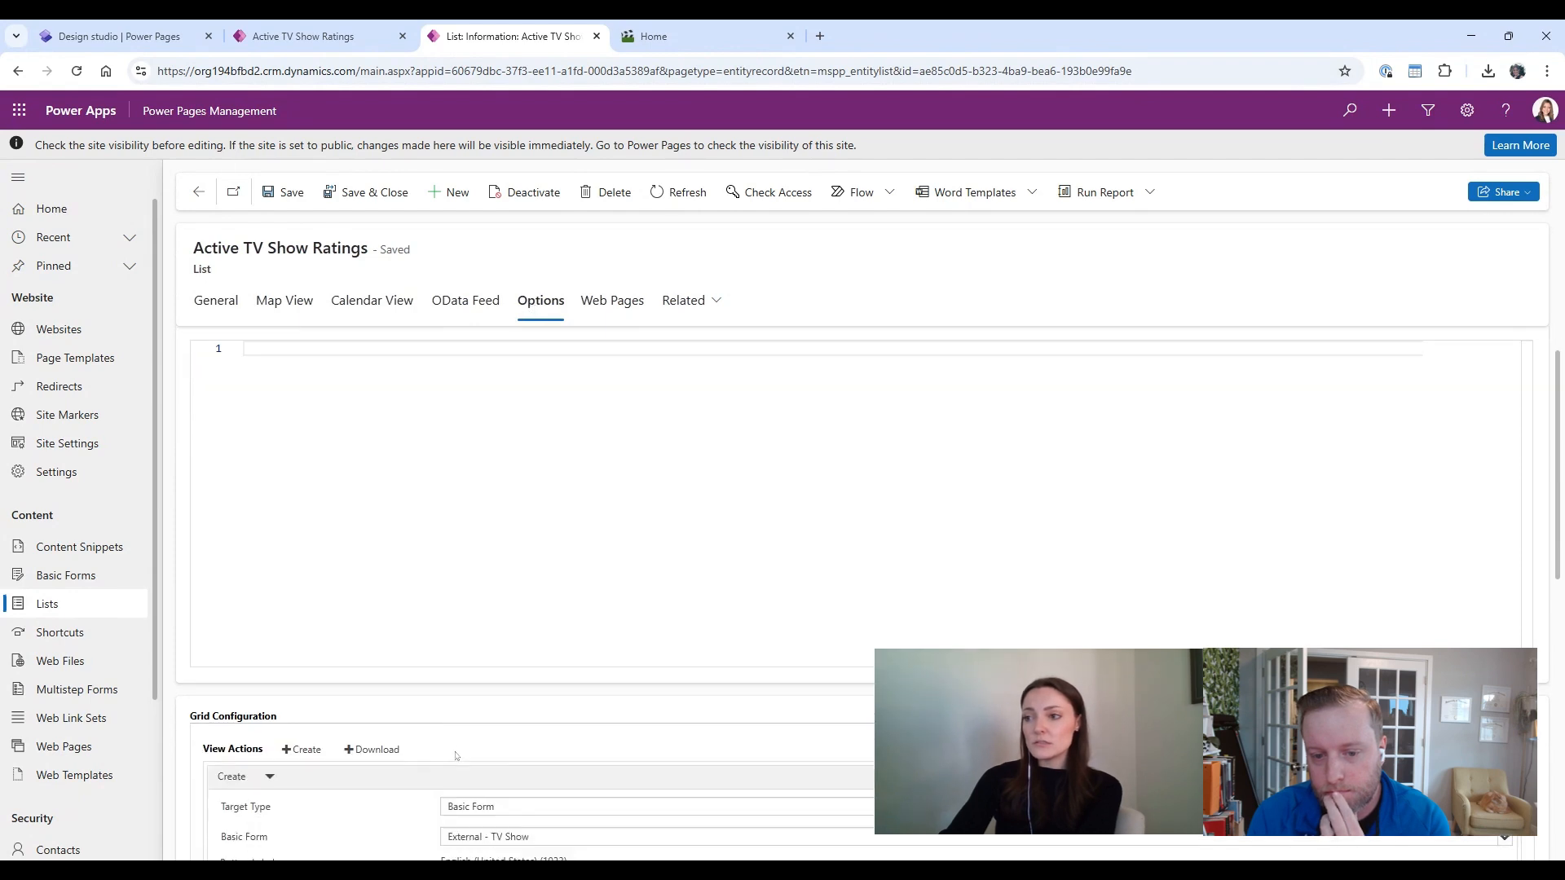
scroll(455, 757, down, 3)
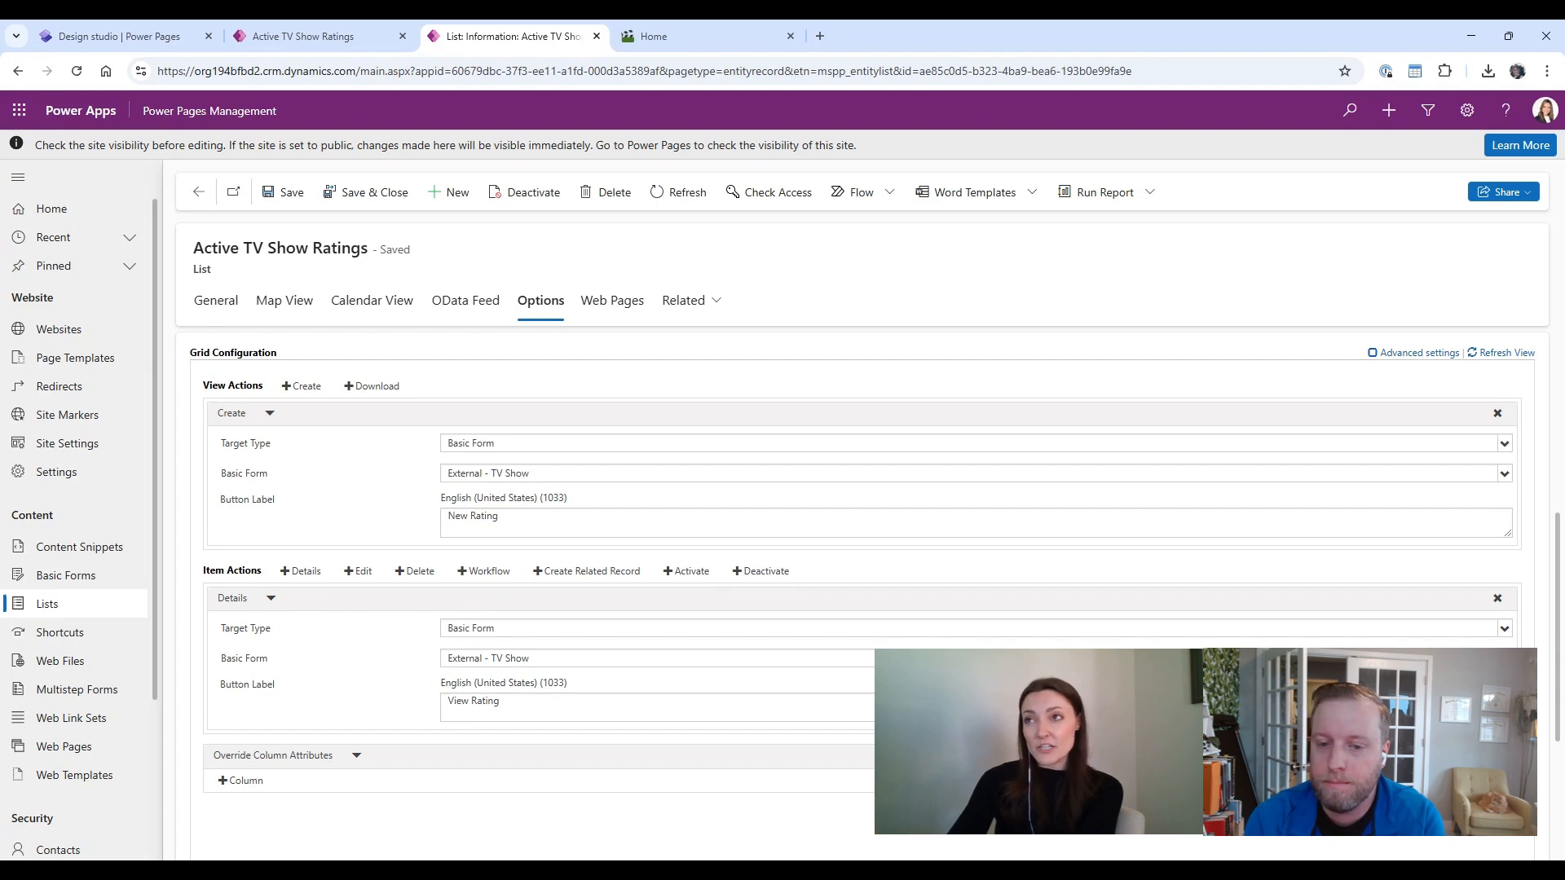
scroll(422, 682, down, 1)
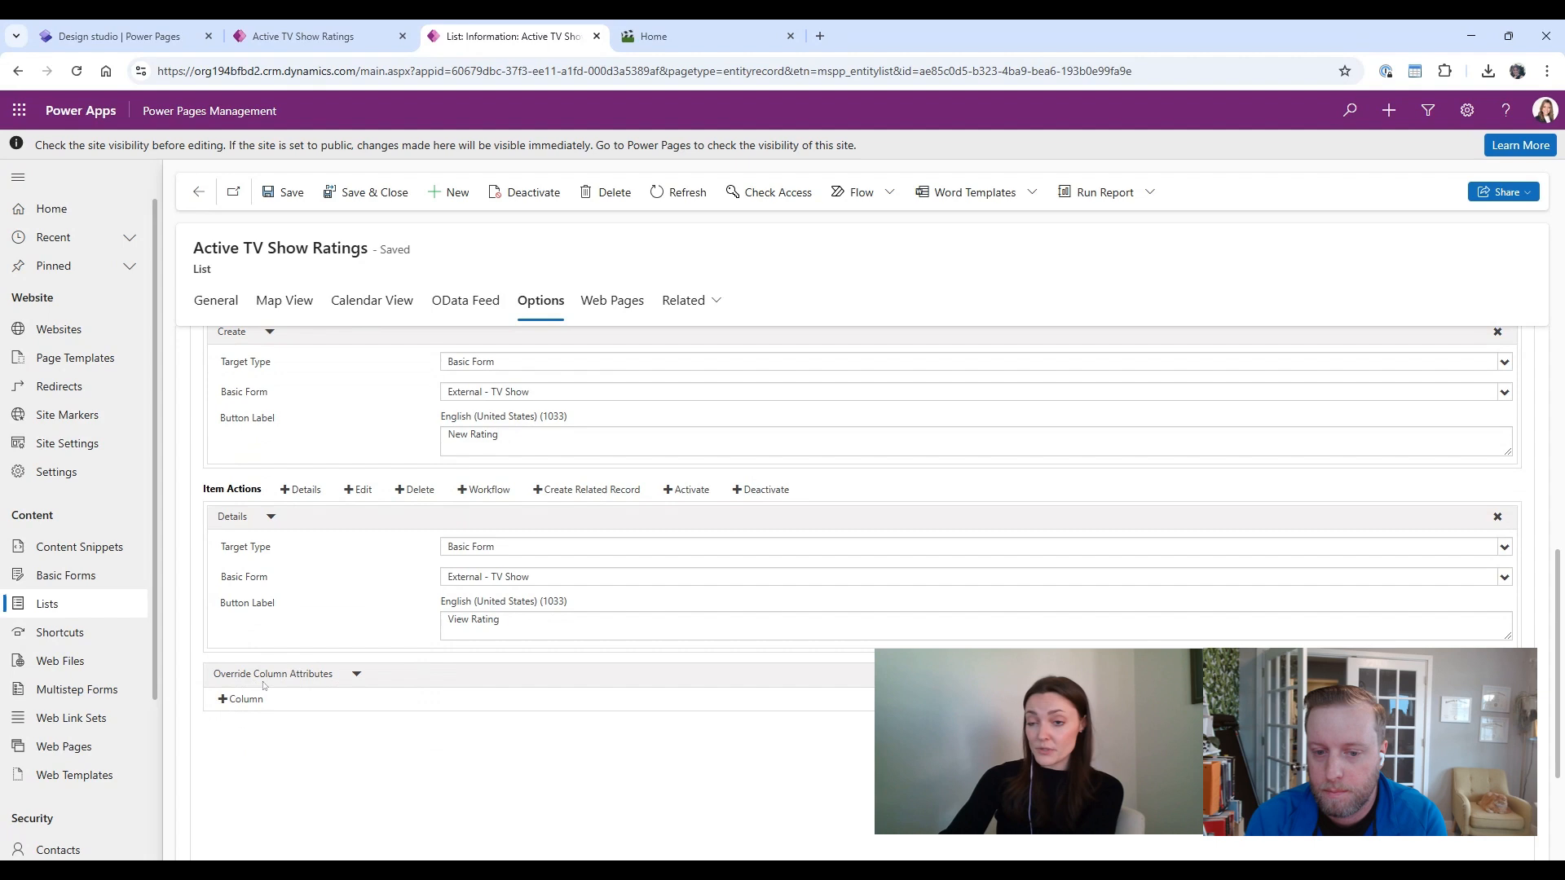
Step: Add an override column attribute for the TV Show genre field with display name Genre
click(229, 699)
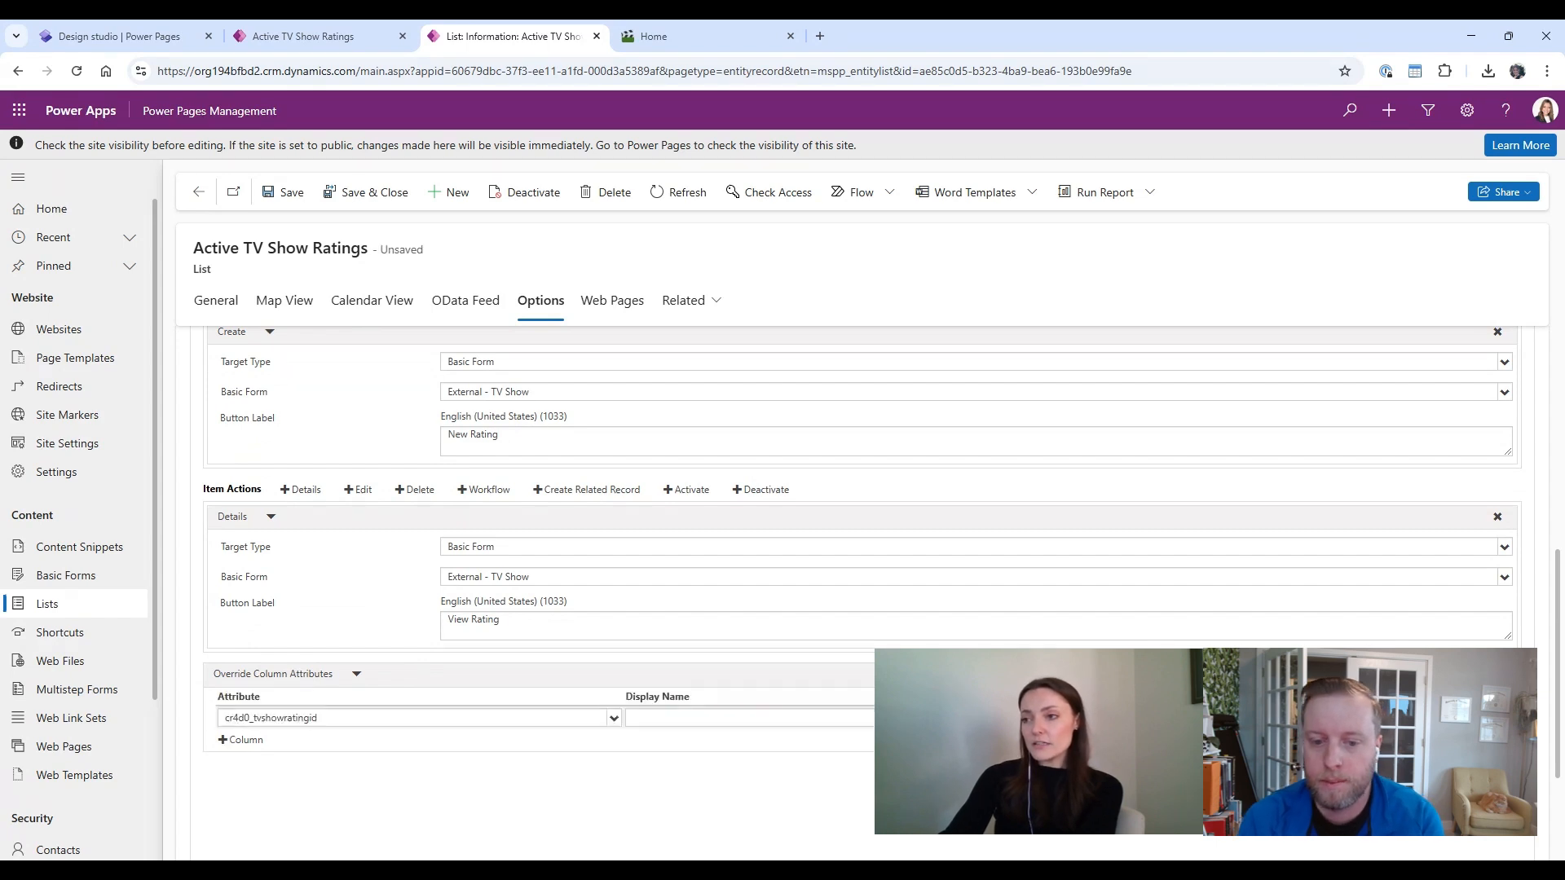
click(613, 715)
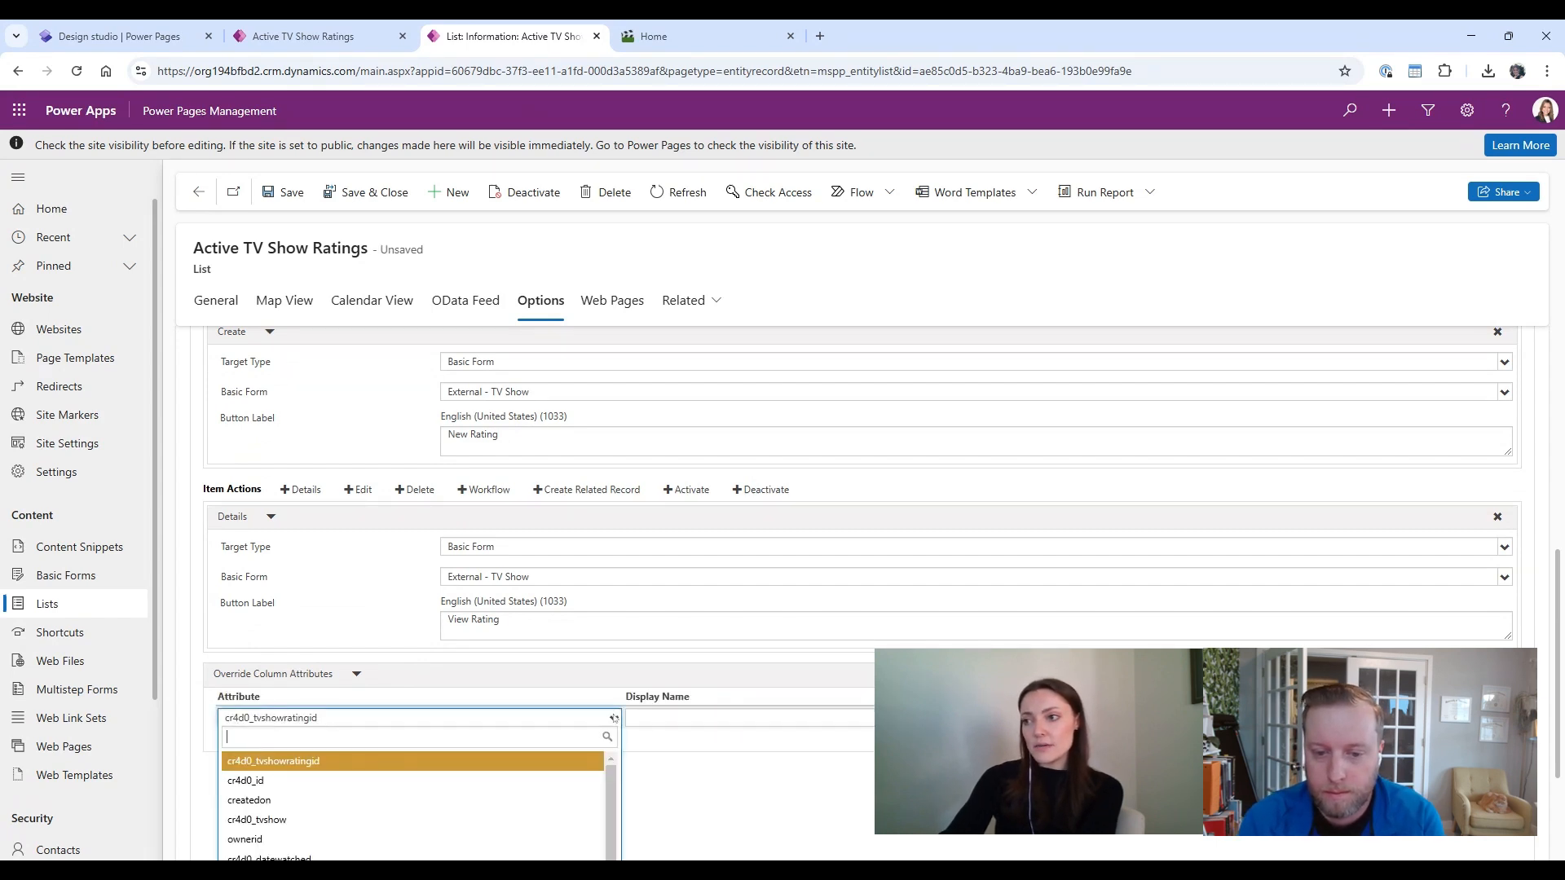
scroll(613, 717, down, 1)
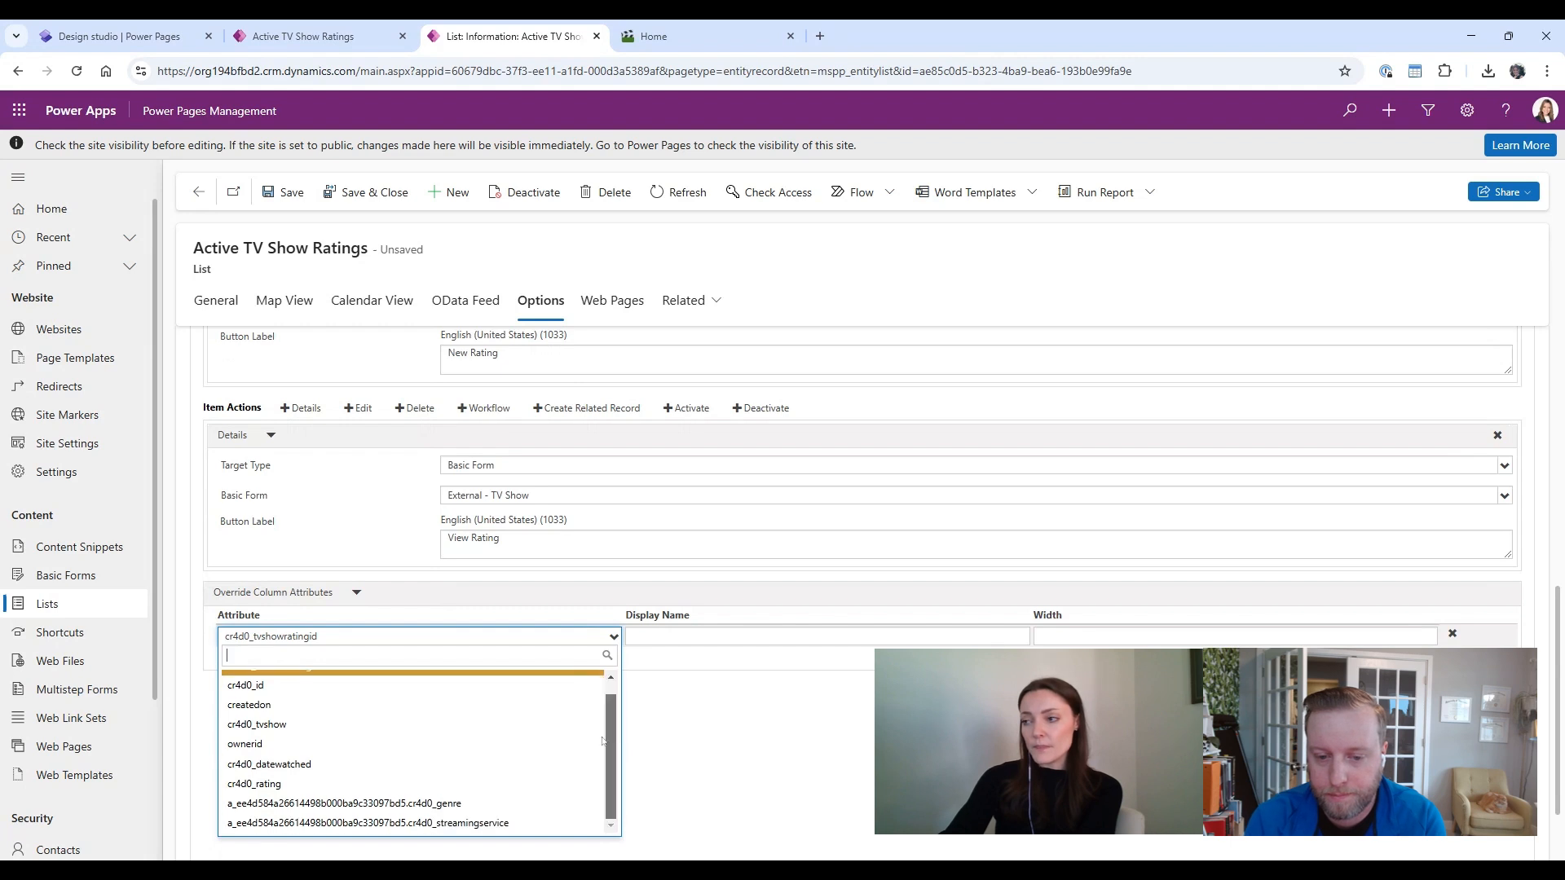
click(432, 807)
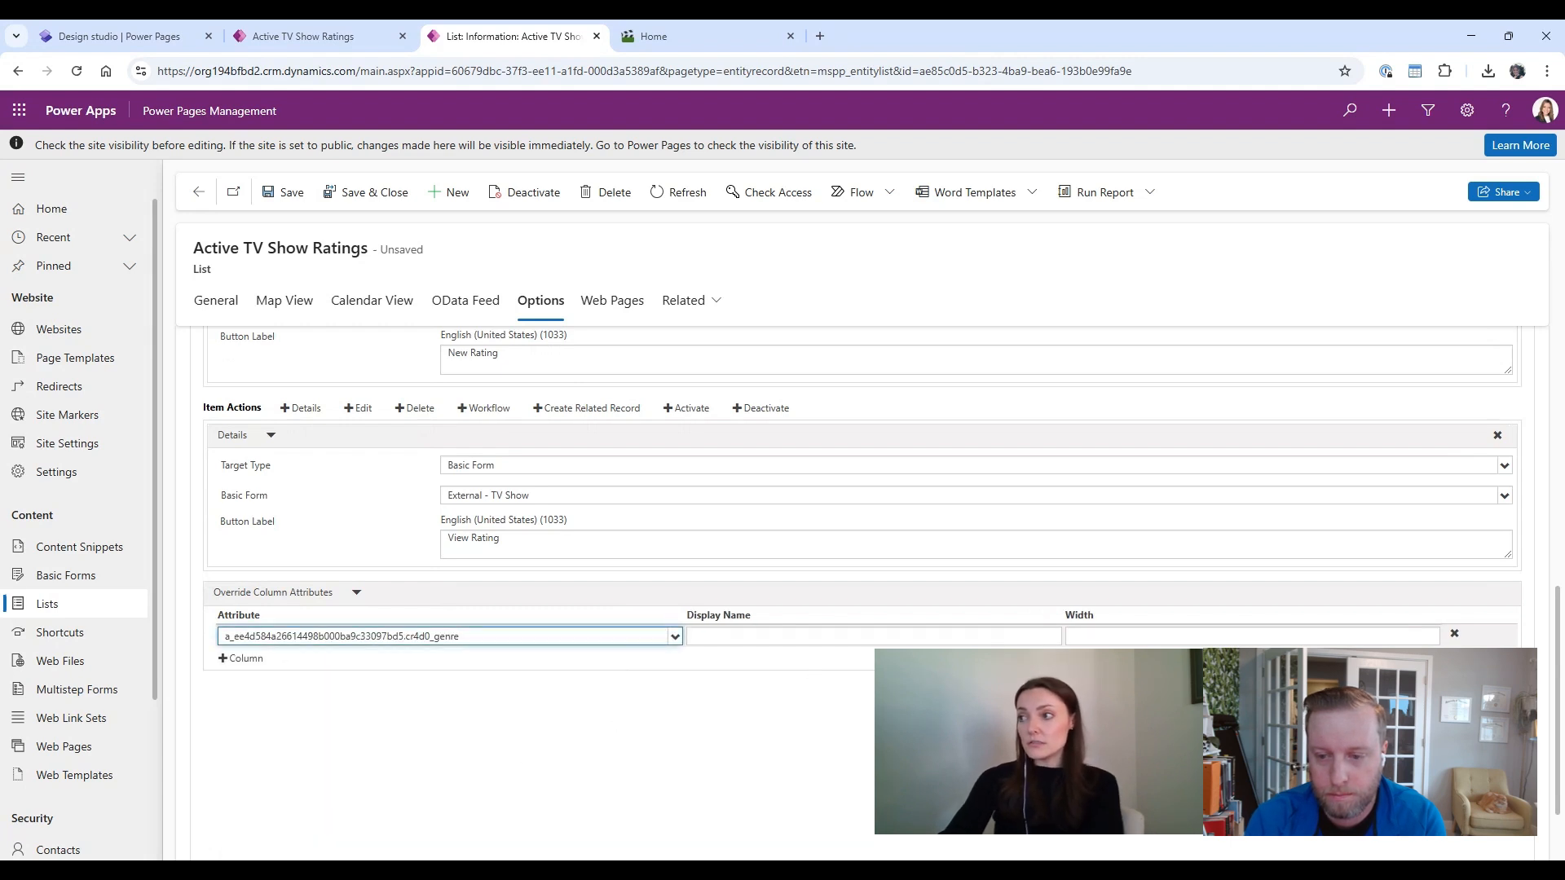
click(774, 636)
text(G)
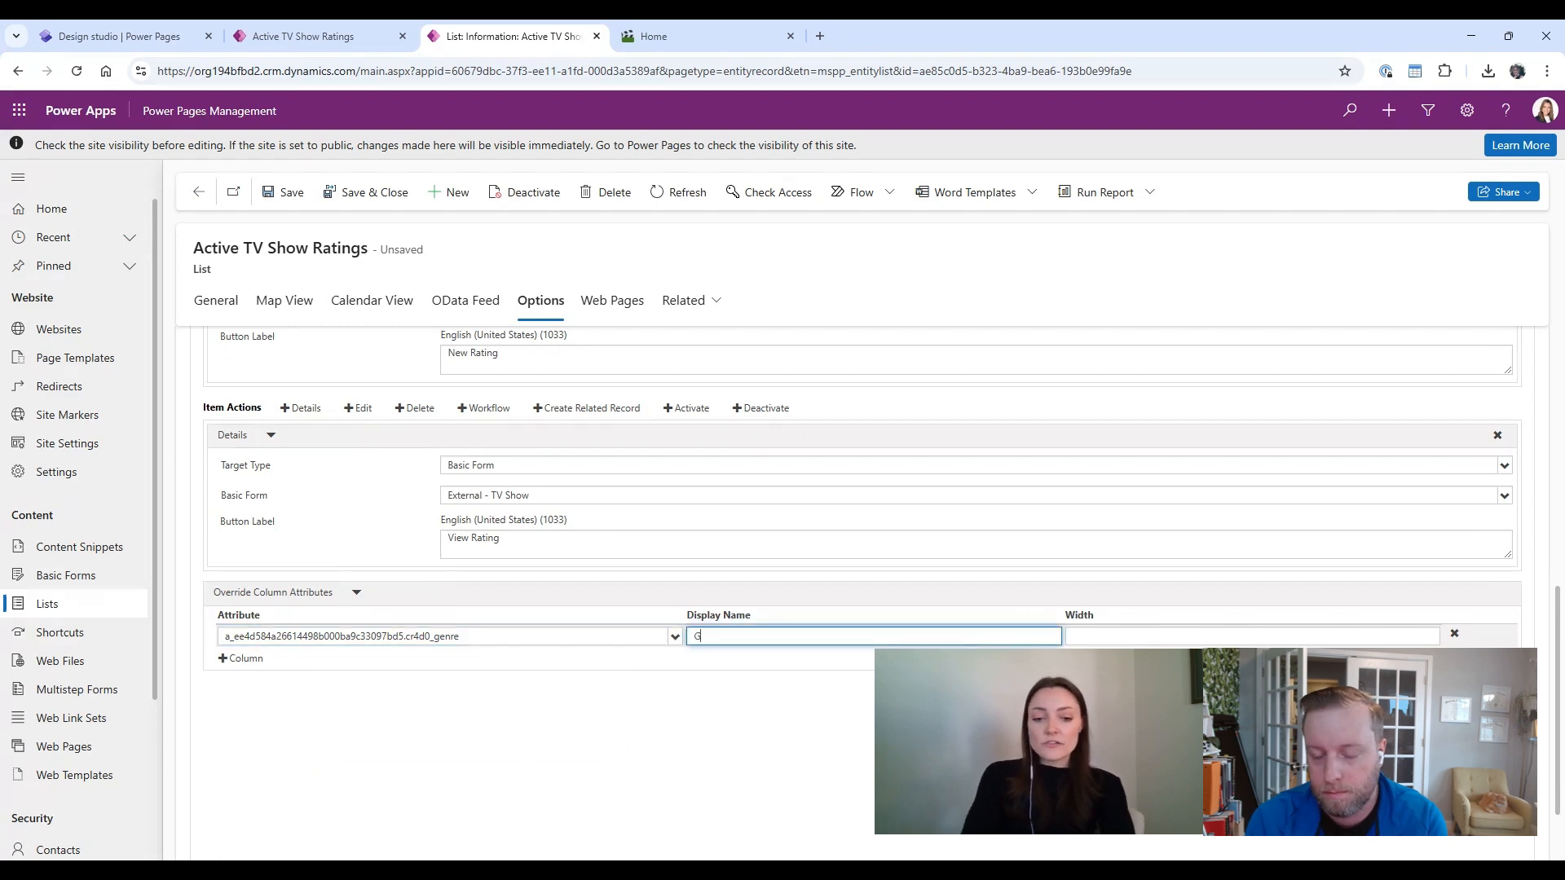
text(enre)
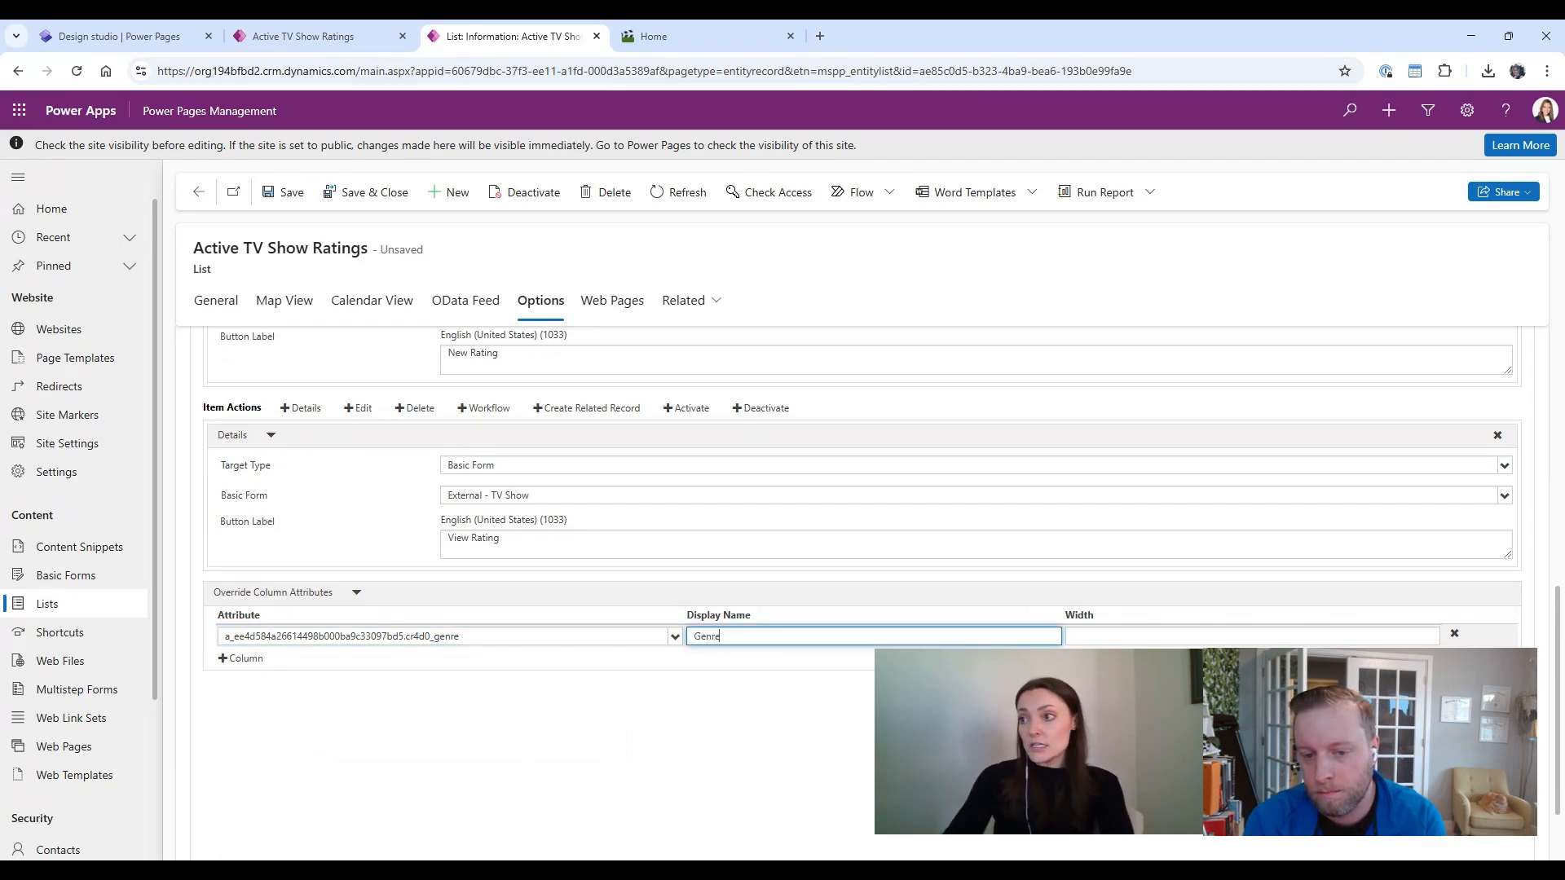
Step: Add another override column attribute for the TV Show streaming service field with display name Streaming Service
click(243, 658)
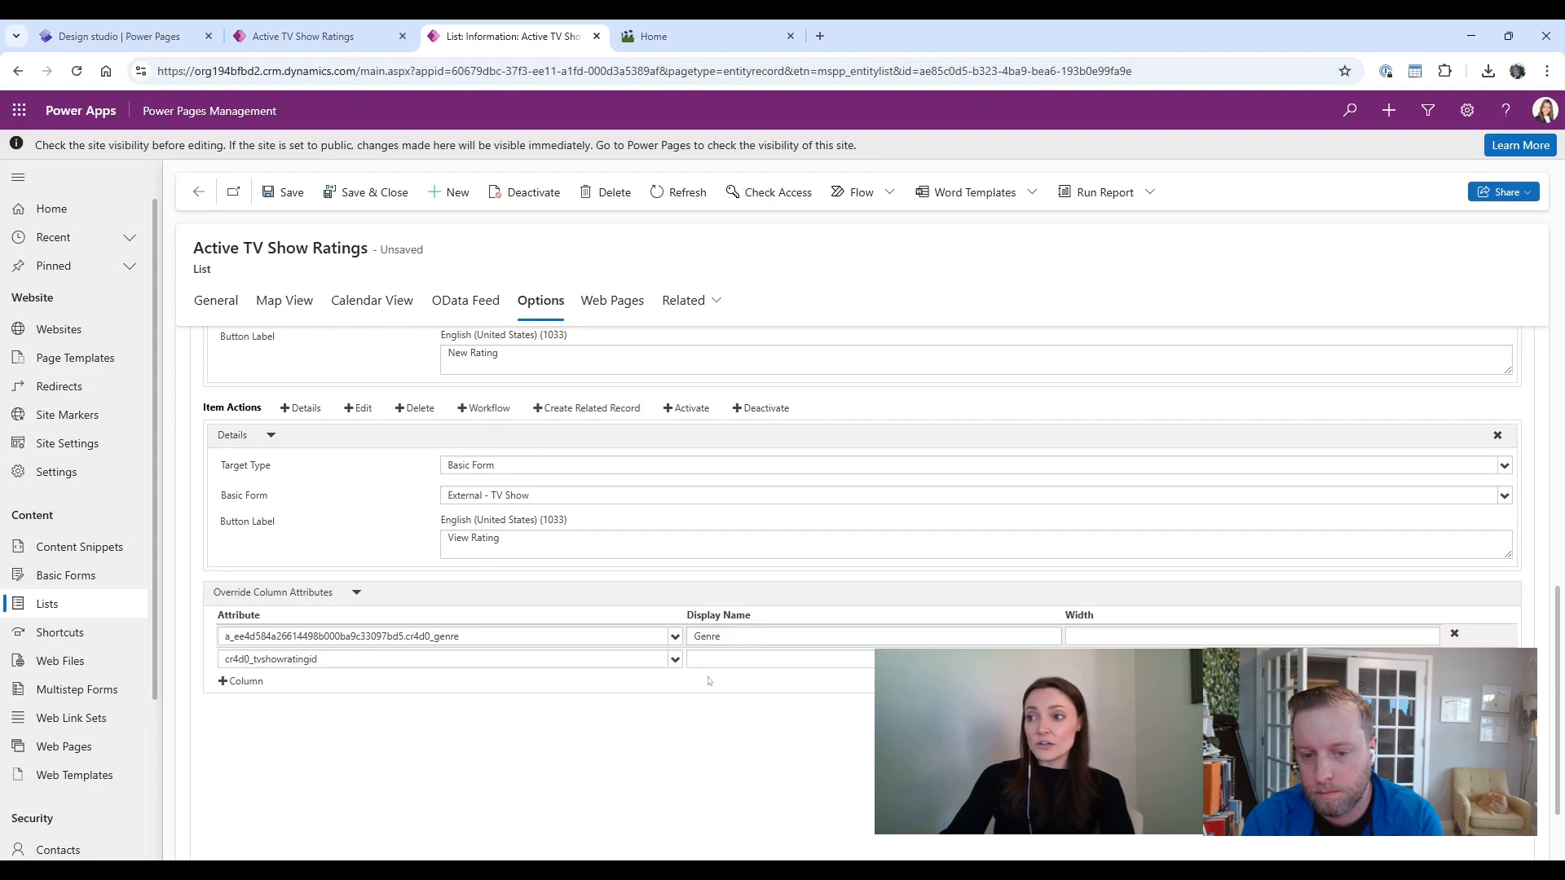
click(675, 661)
scroll(441, 746, down, 1)
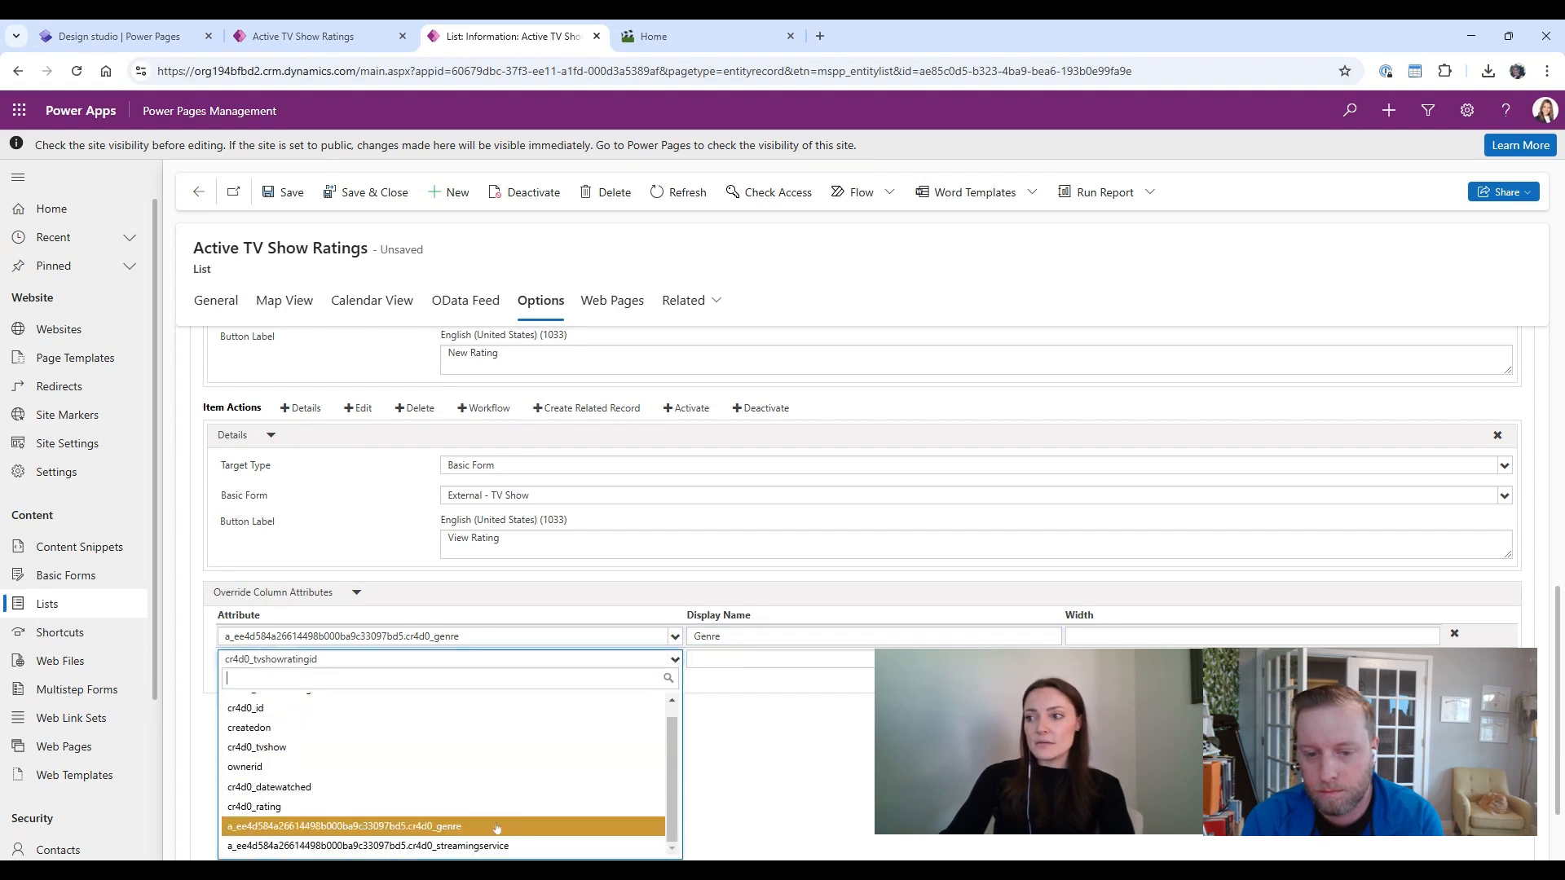
click(484, 846)
key(Tab)
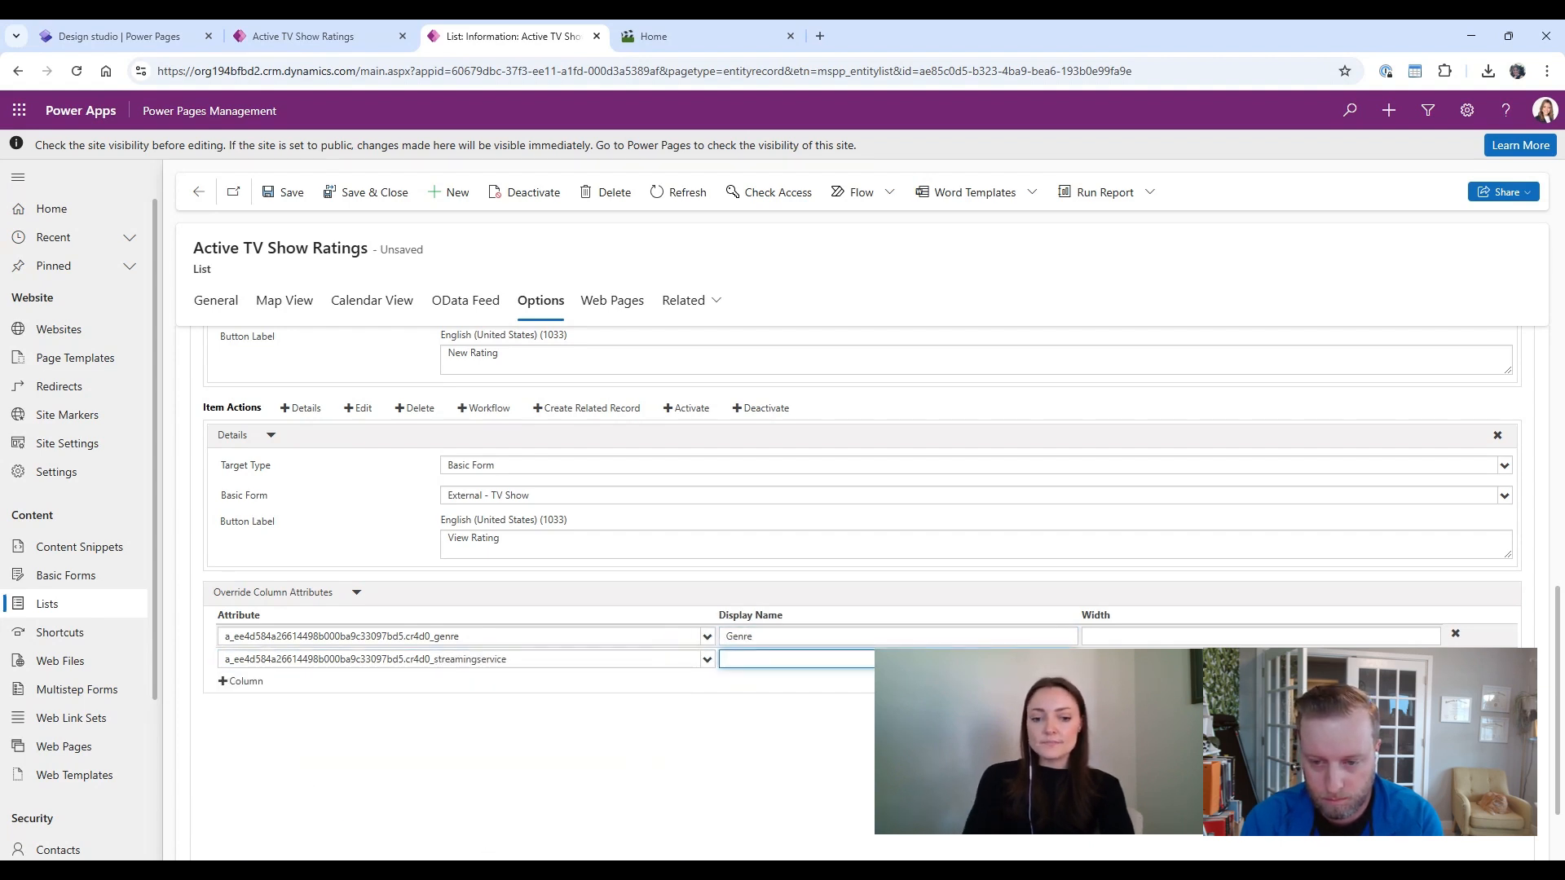
text(Streaming Serv)
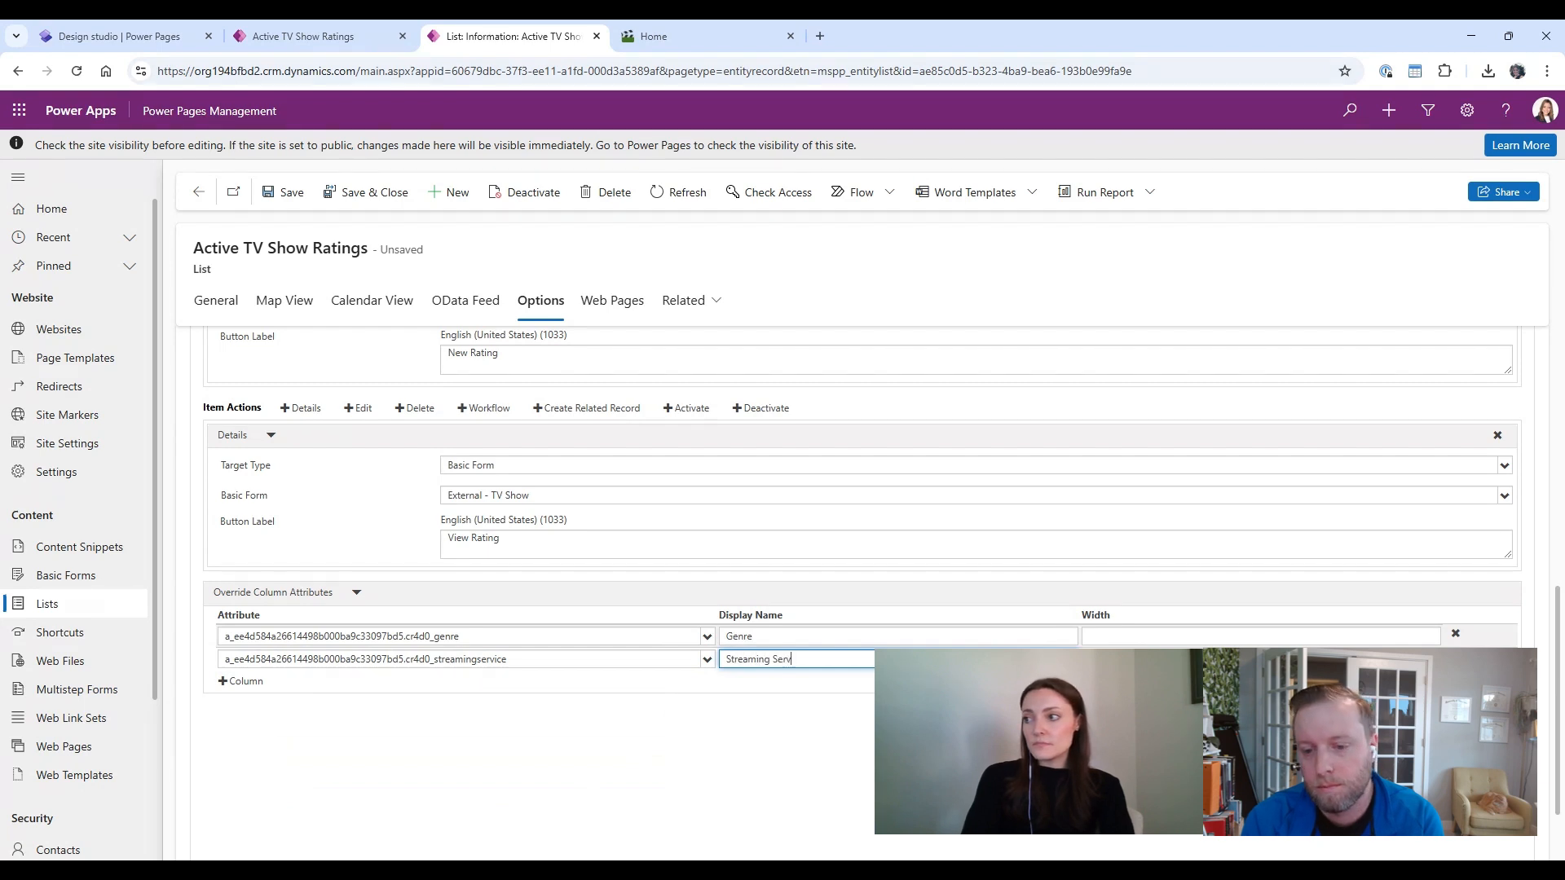
text(ice)
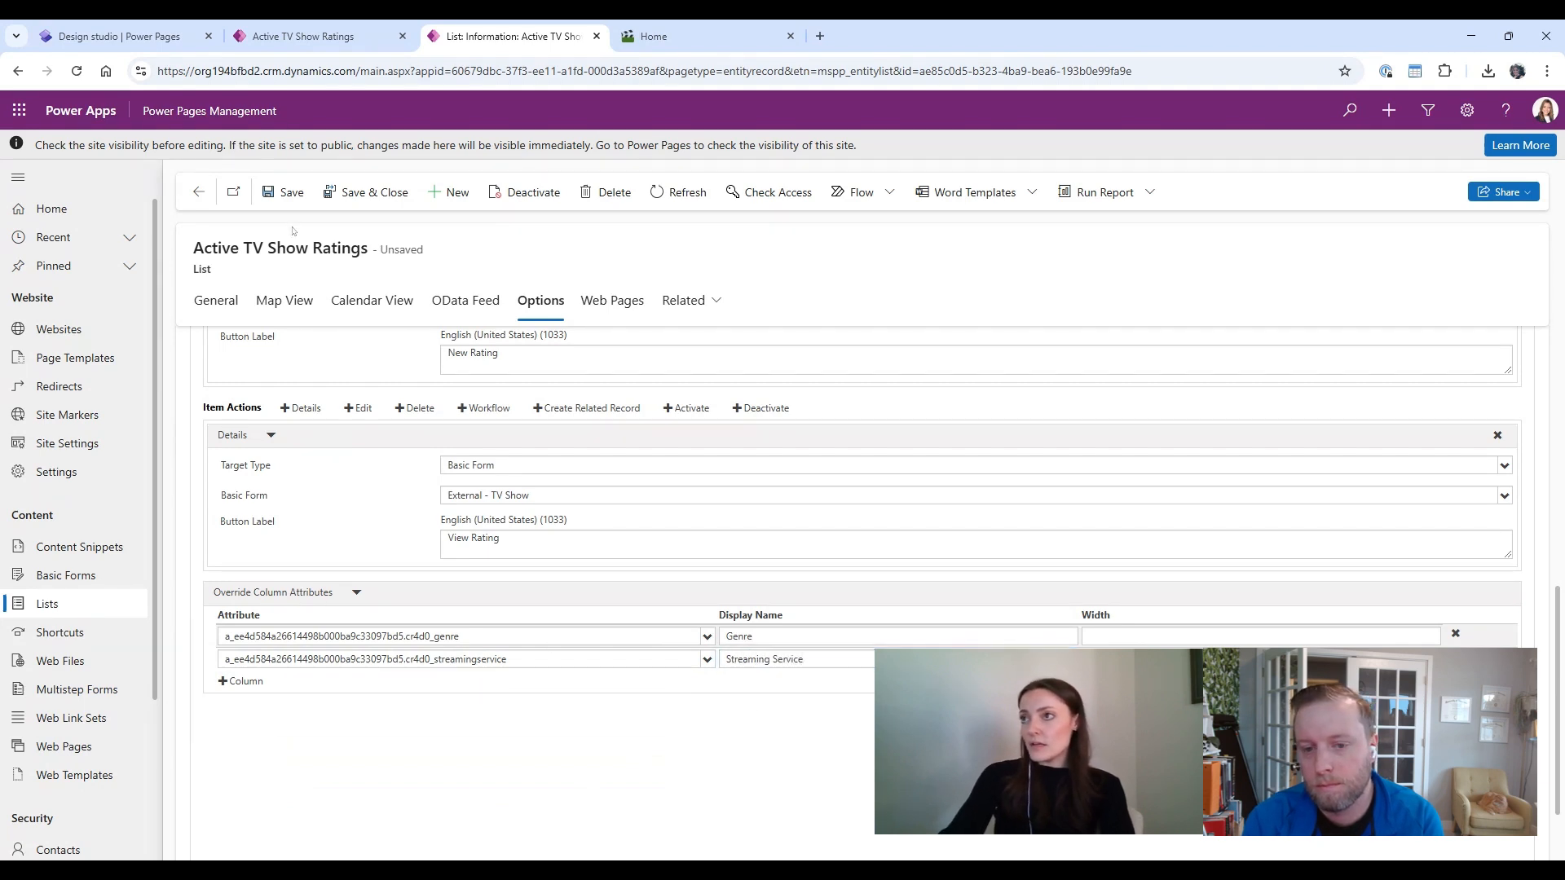
Step: Save the list record, refresh it, and return to the lists overview
click(287, 194)
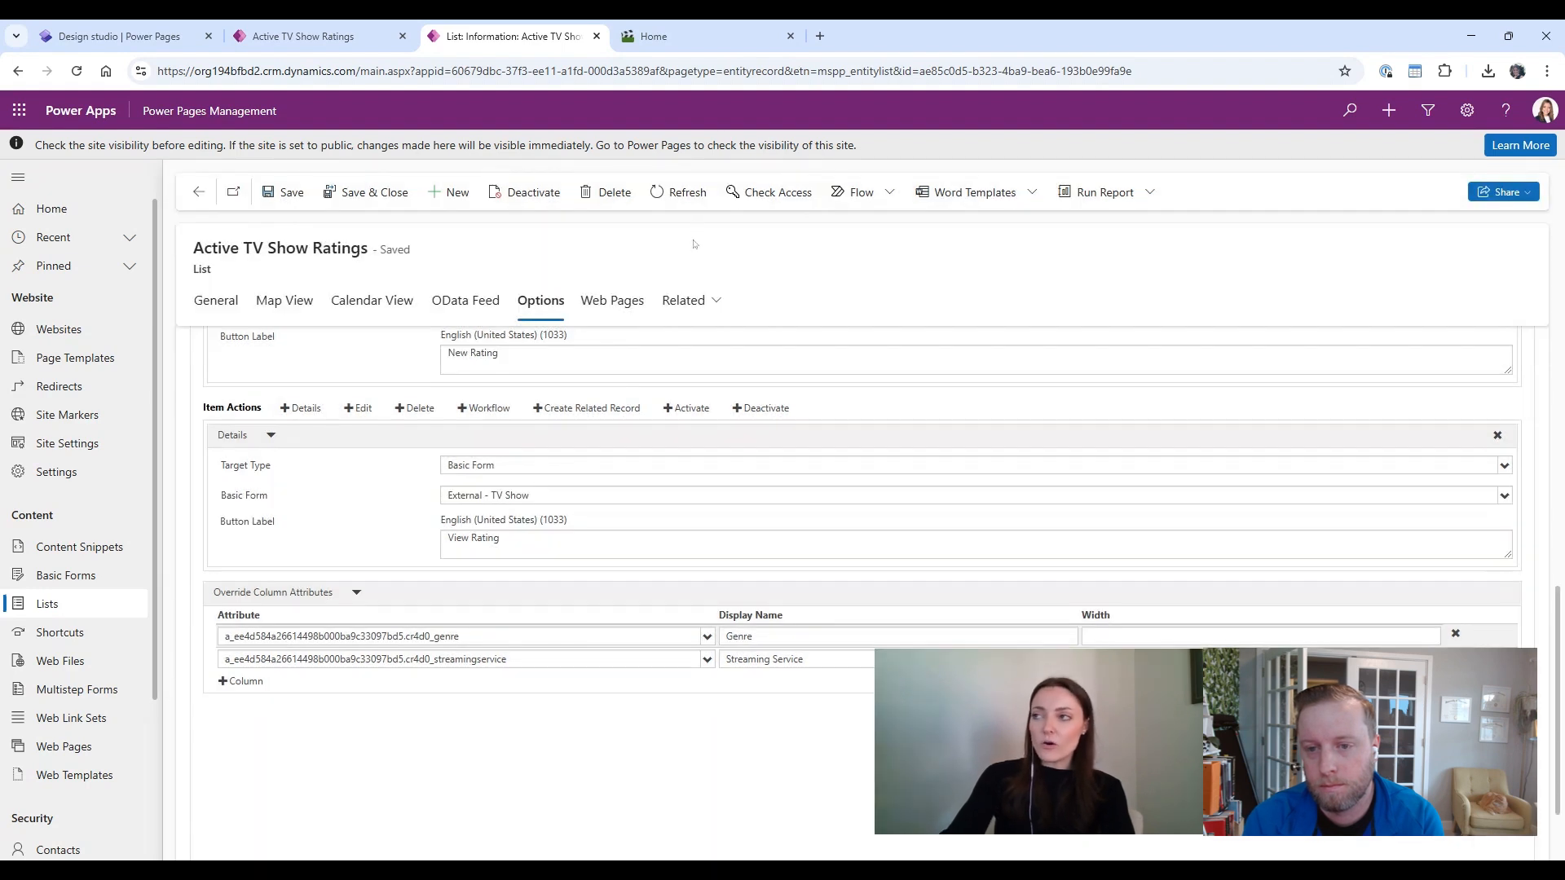
click(689, 193)
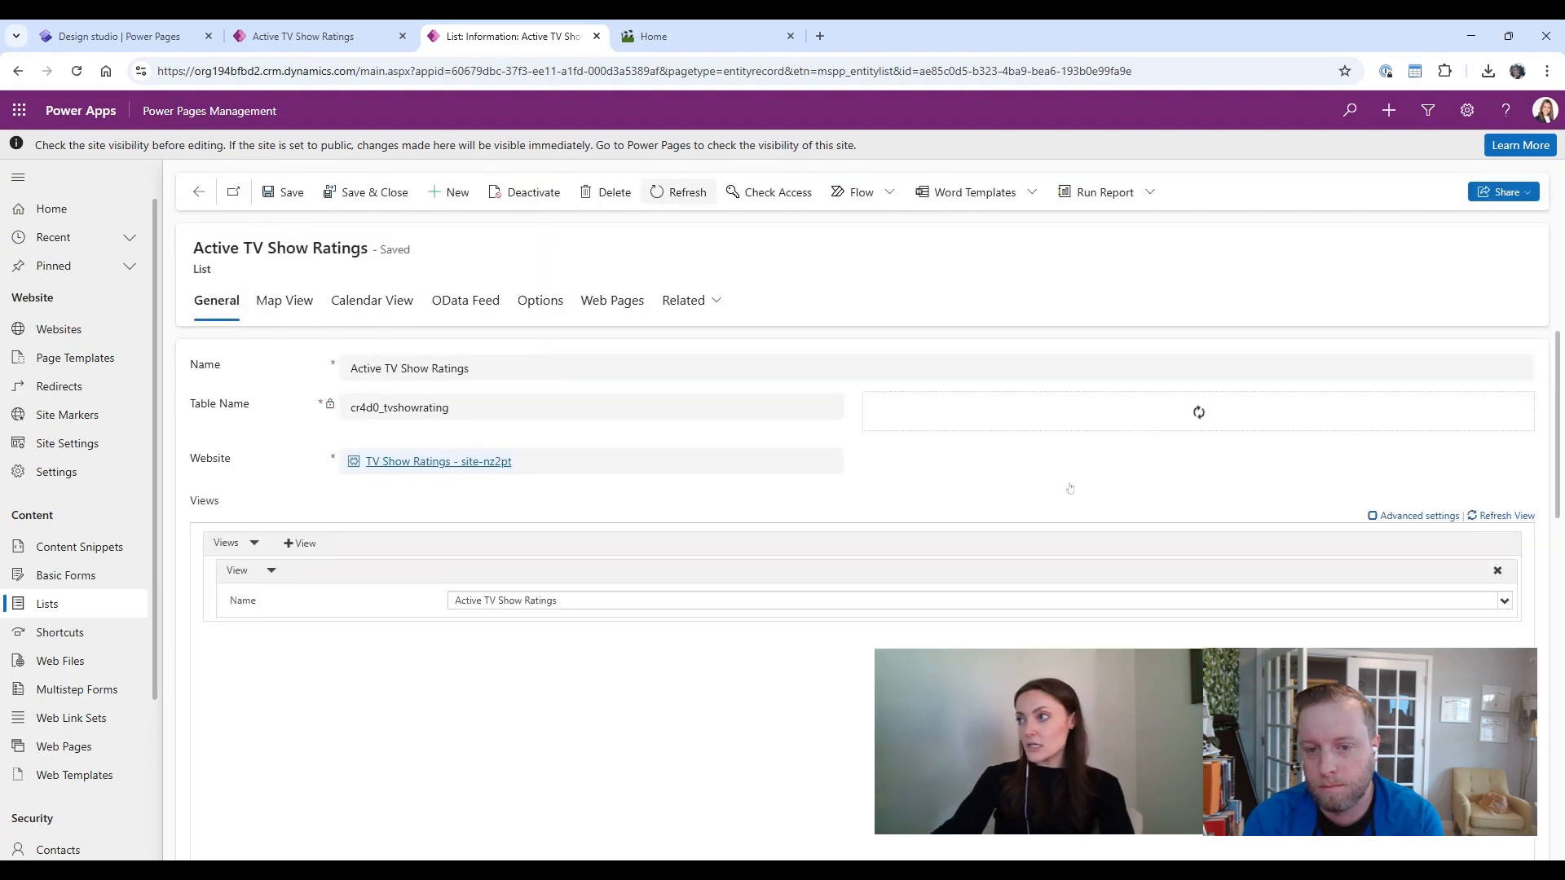
click(198, 192)
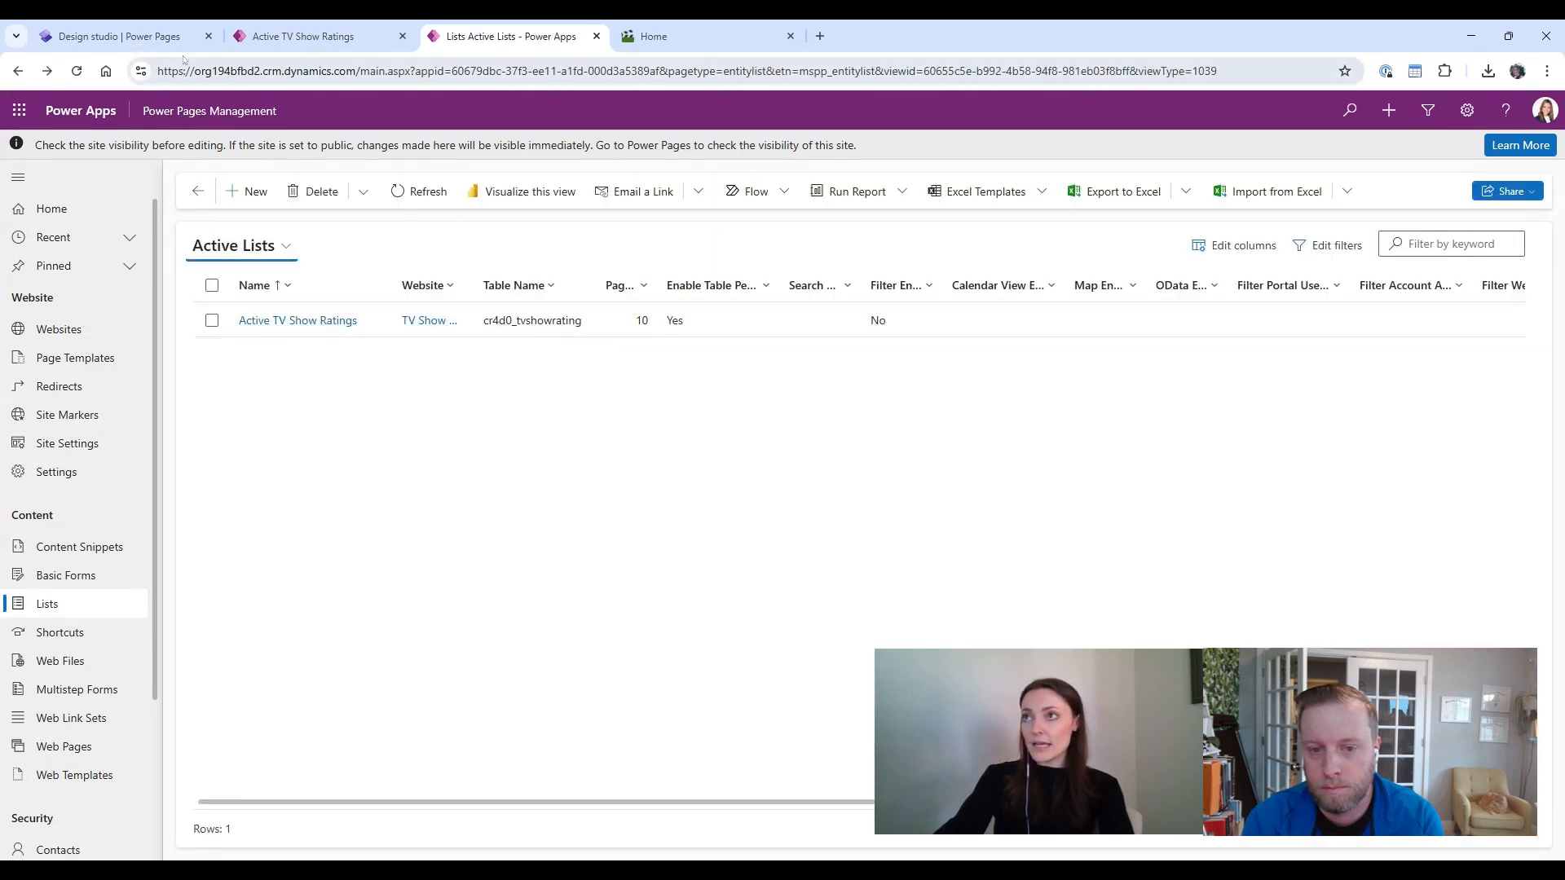
Step: Sync the site in the Power Pages design studio
click(121, 36)
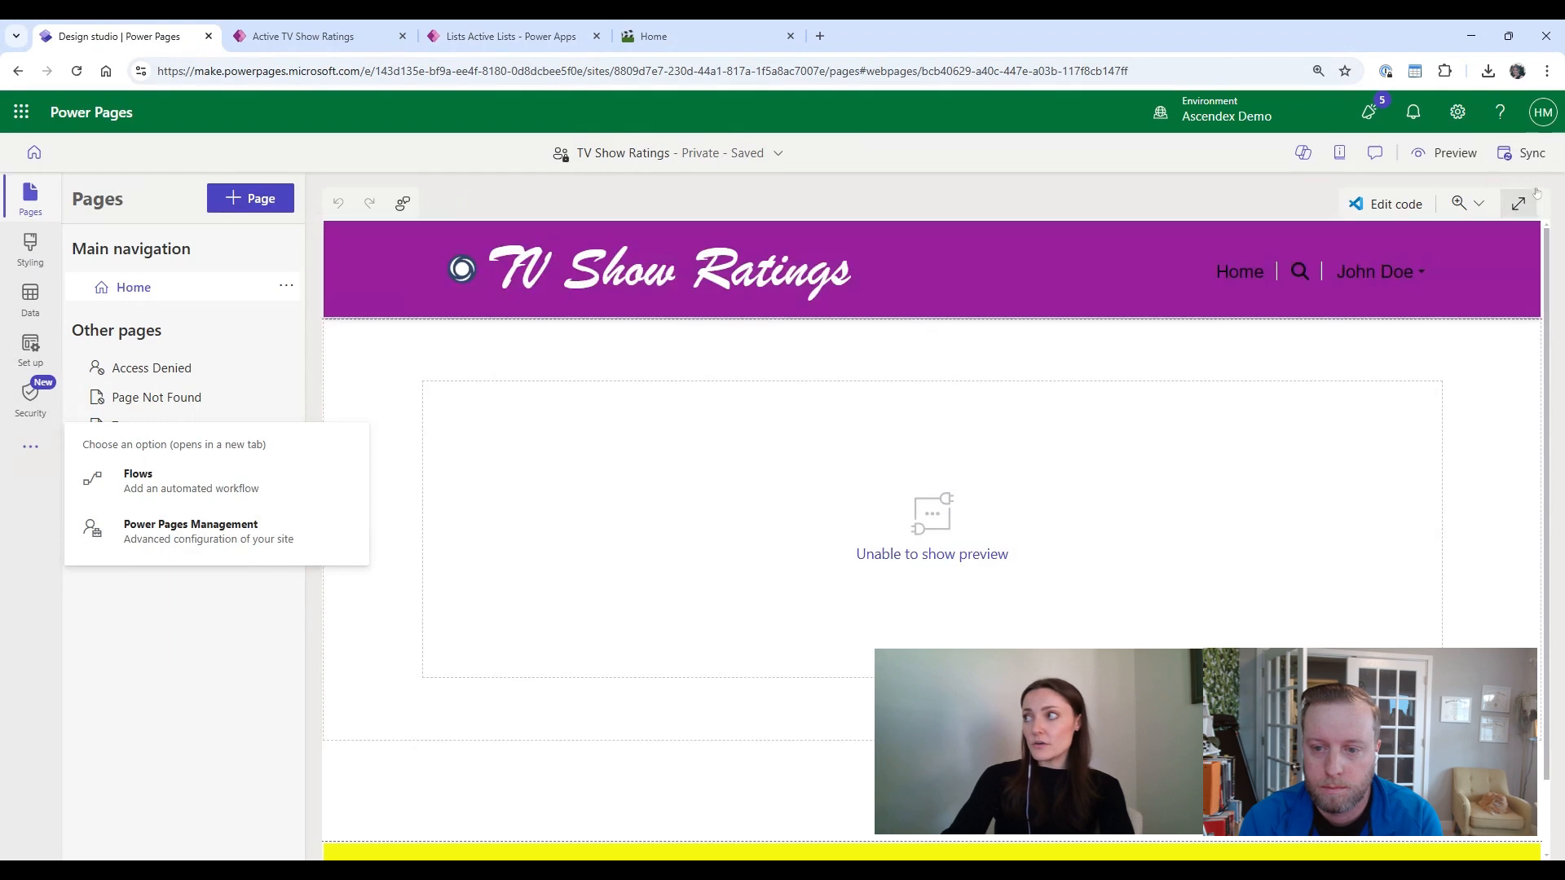
click(1543, 181)
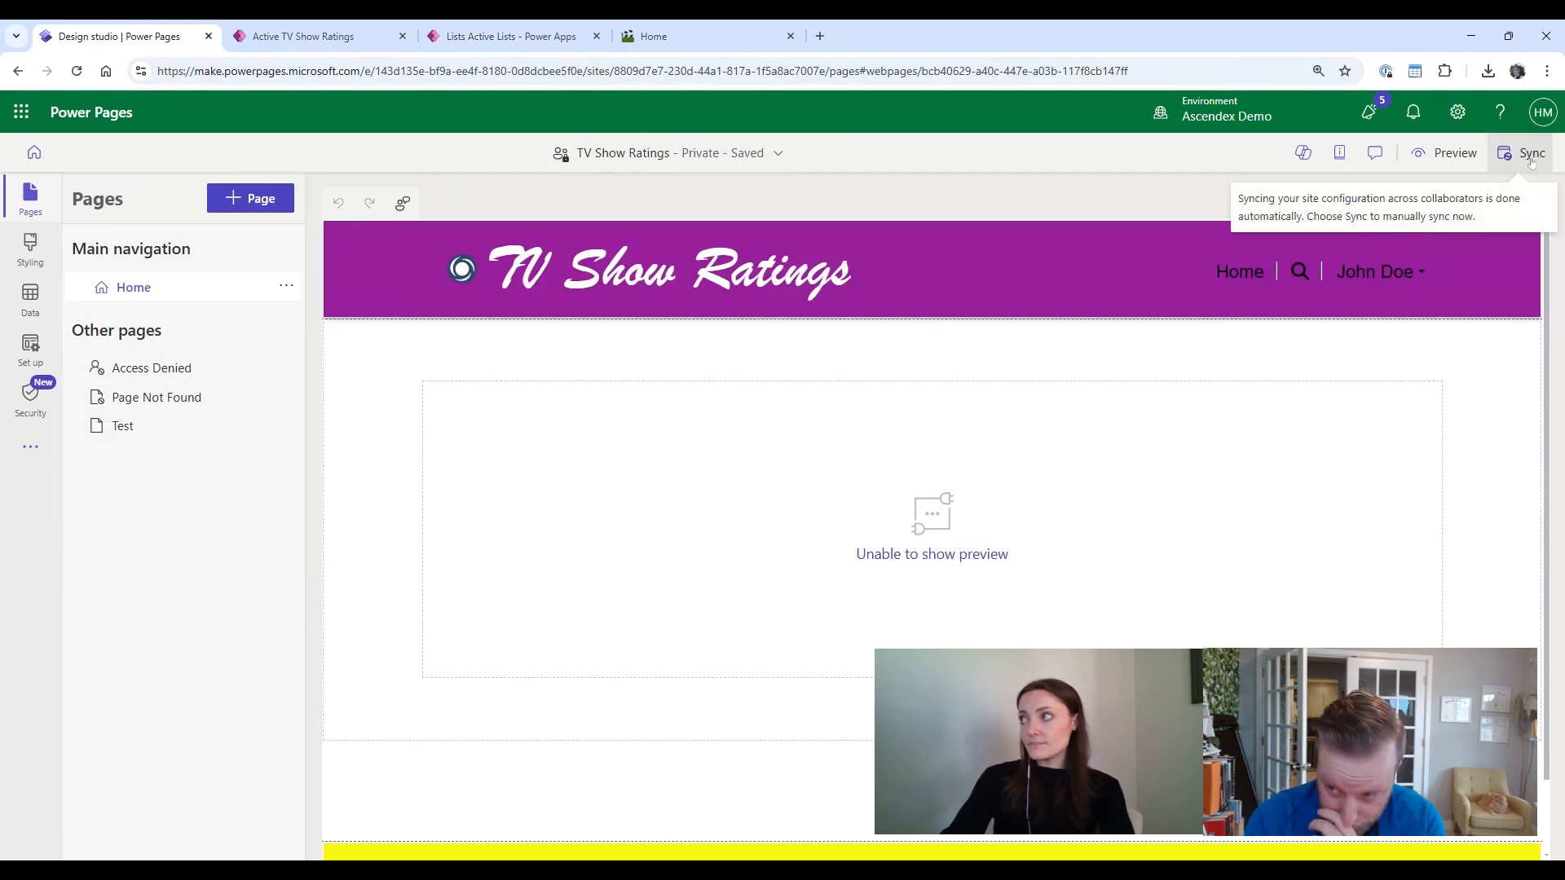
click(1531, 157)
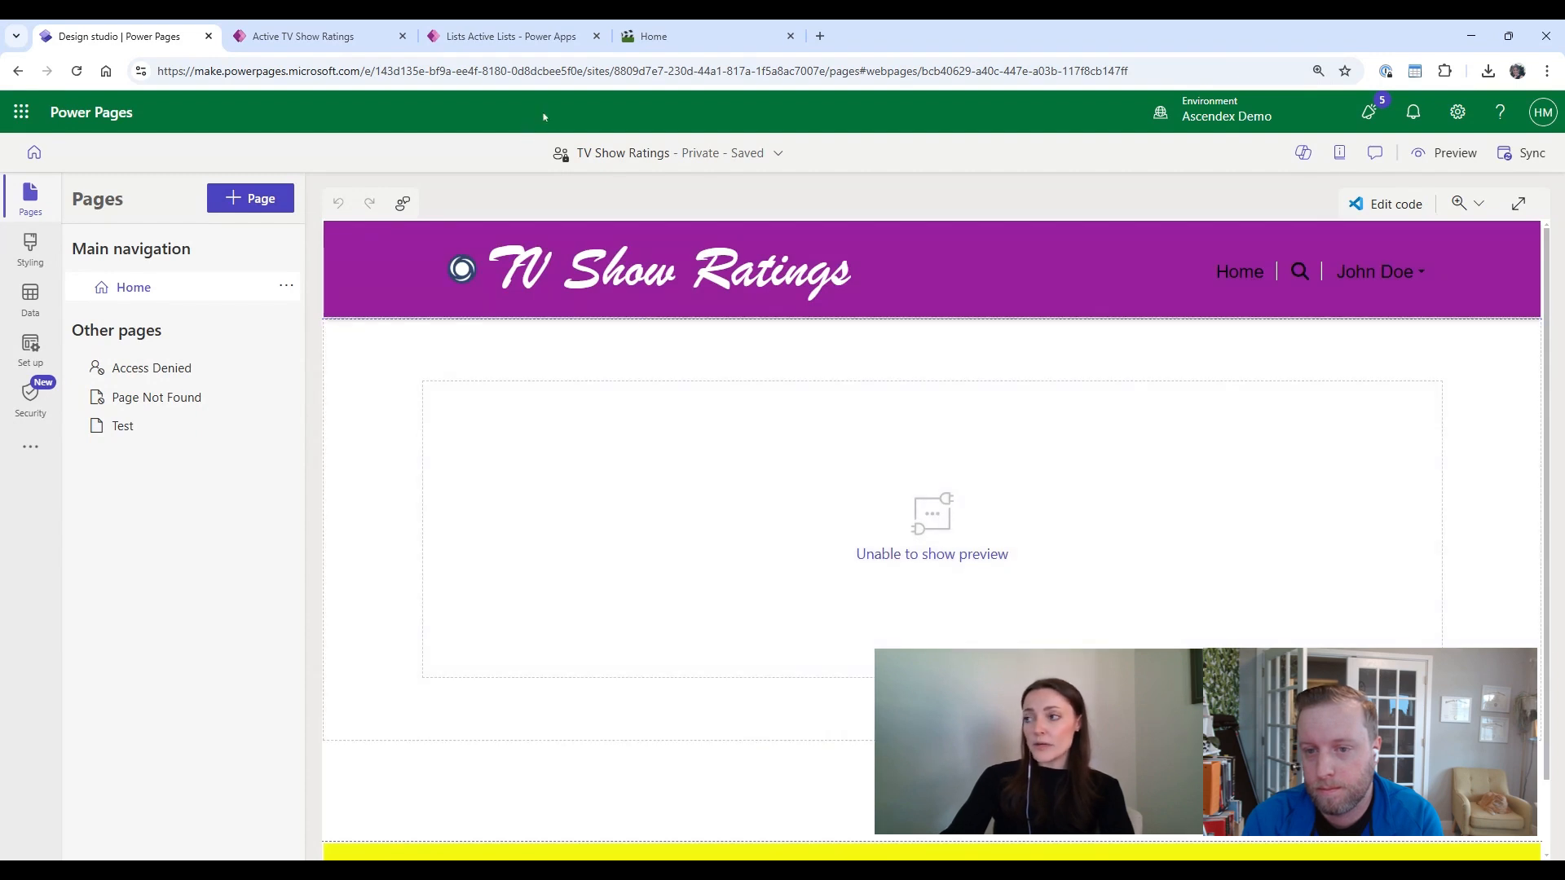
Step: Reload the live site's home page to check the list's column headers
click(690, 36)
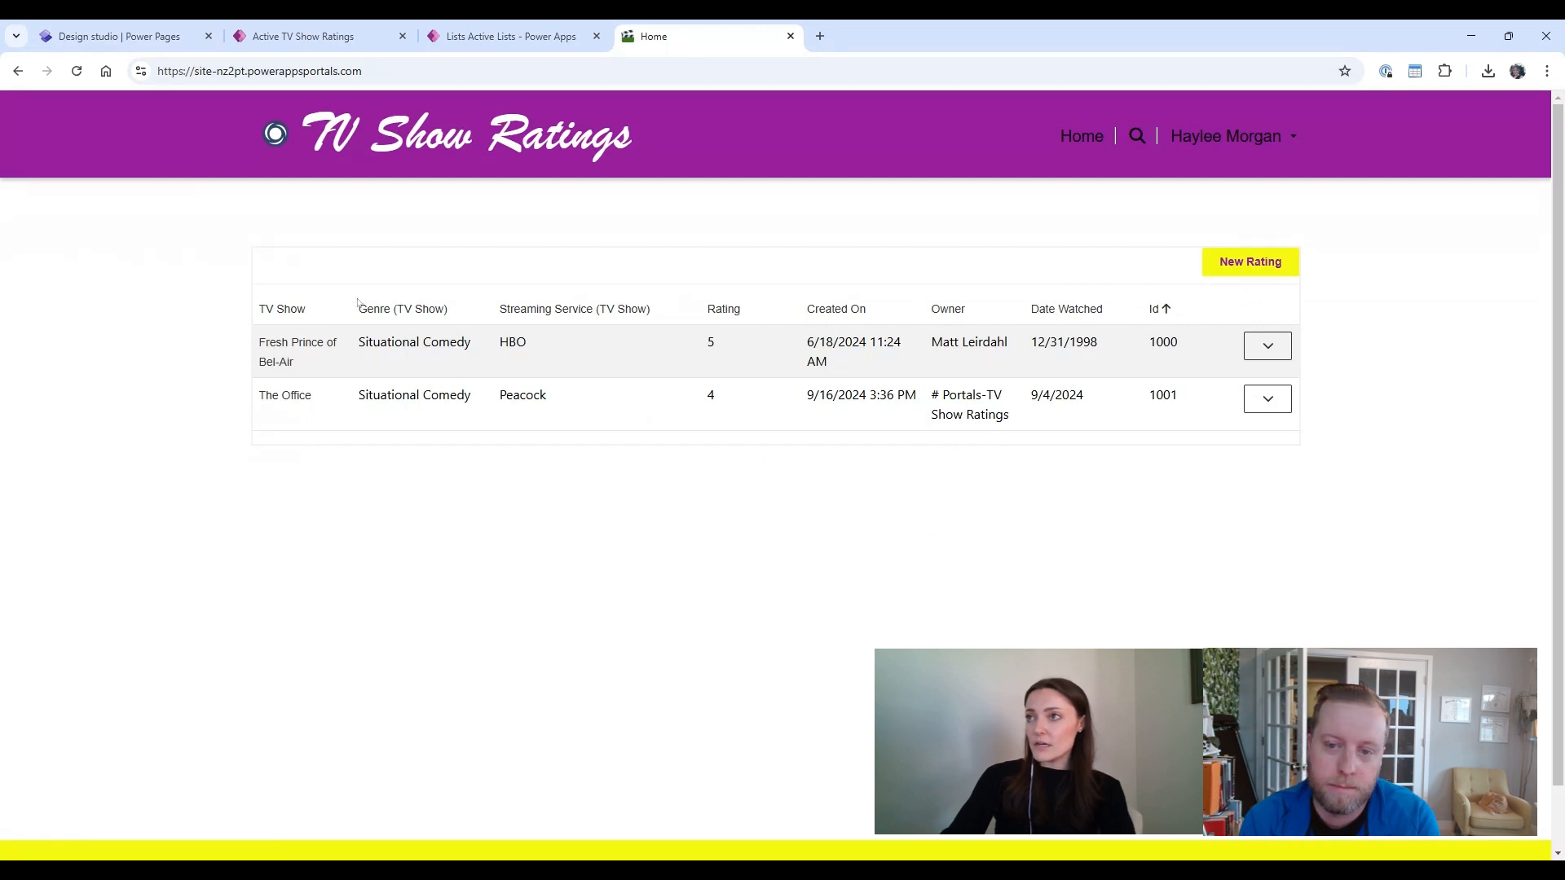
click(76, 71)
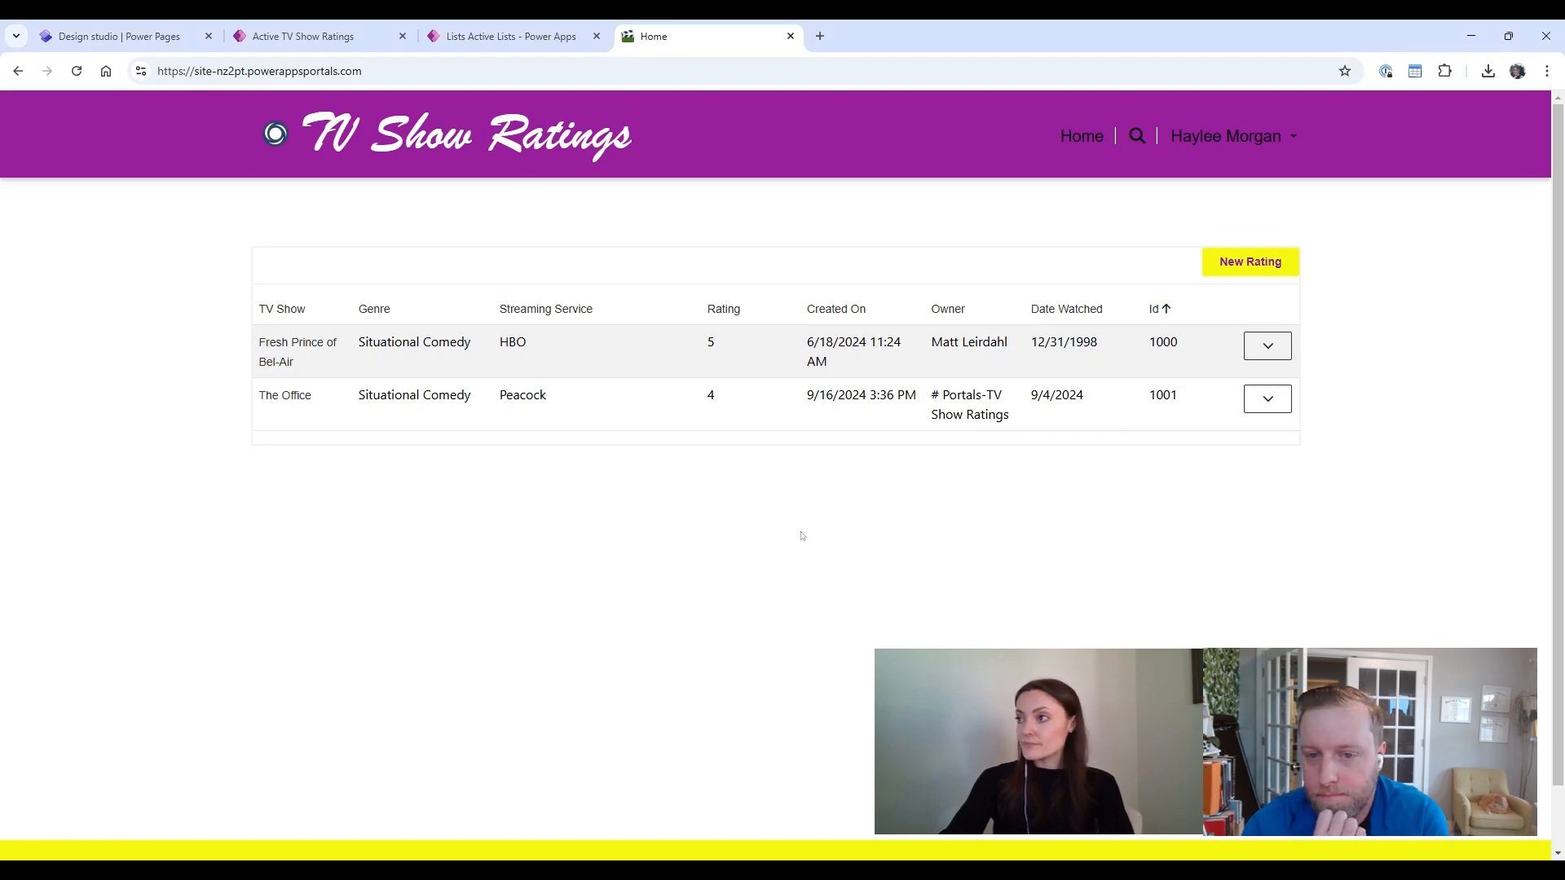
Step: Open the Multistep Forms list in Power Pages Management
click(471, 37)
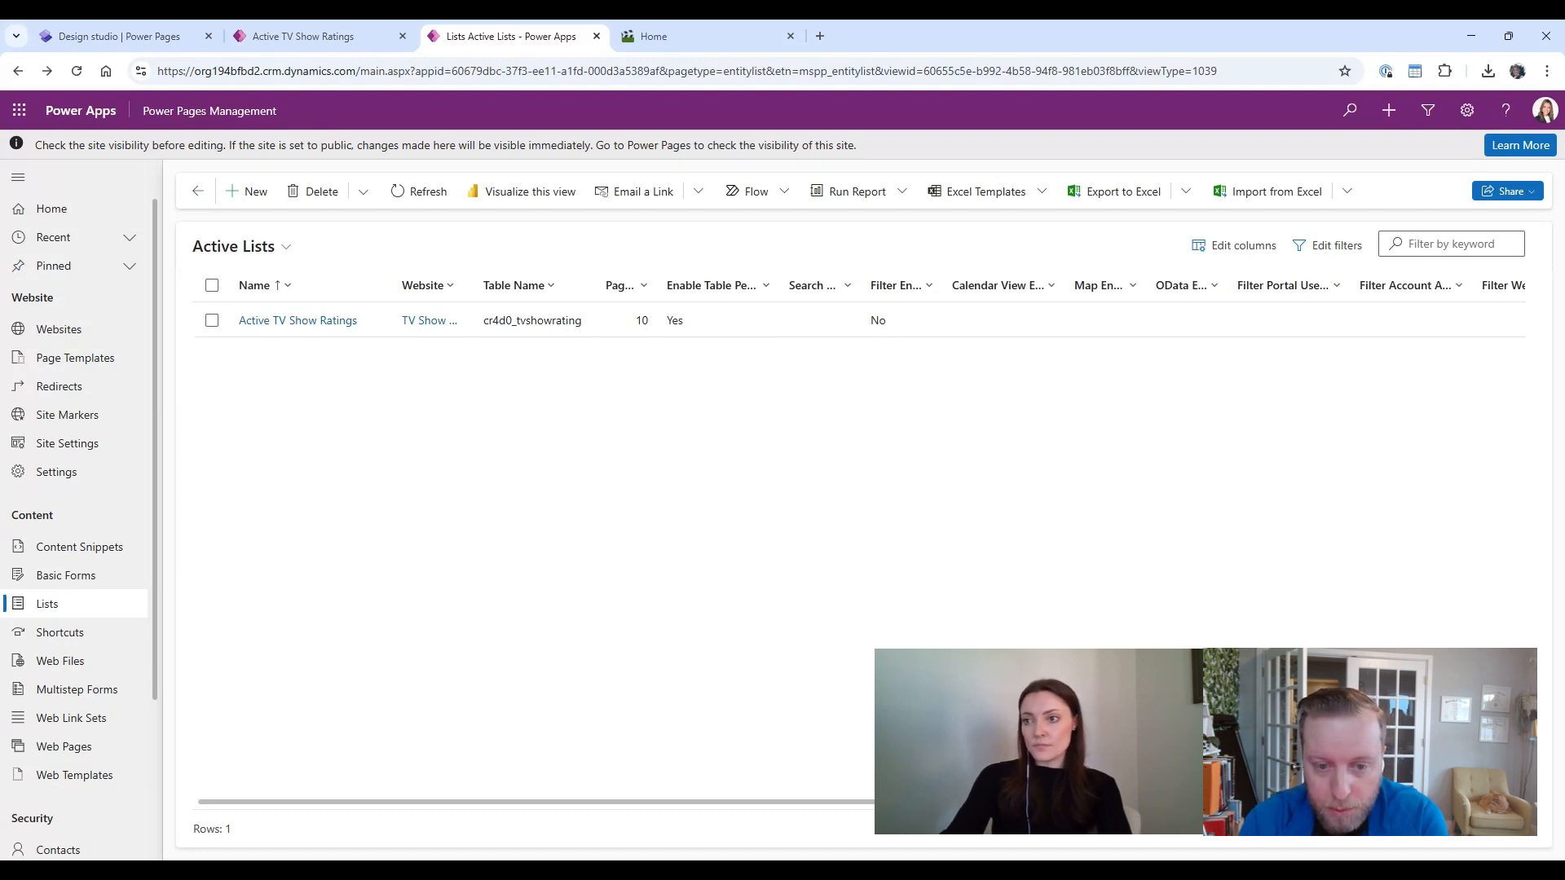
click(73, 584)
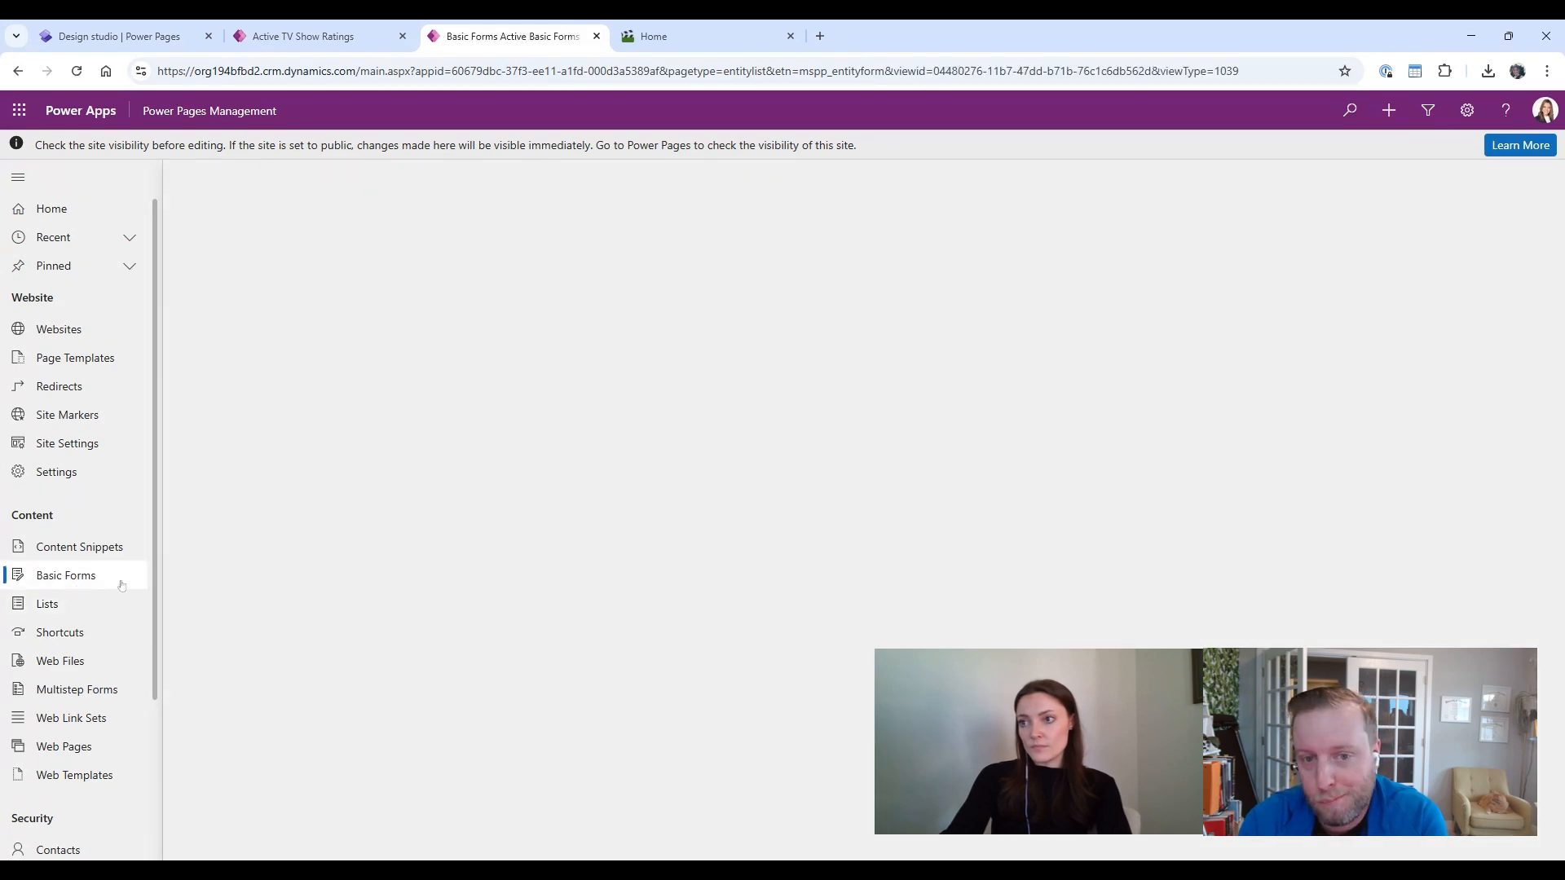
click(144, 694)
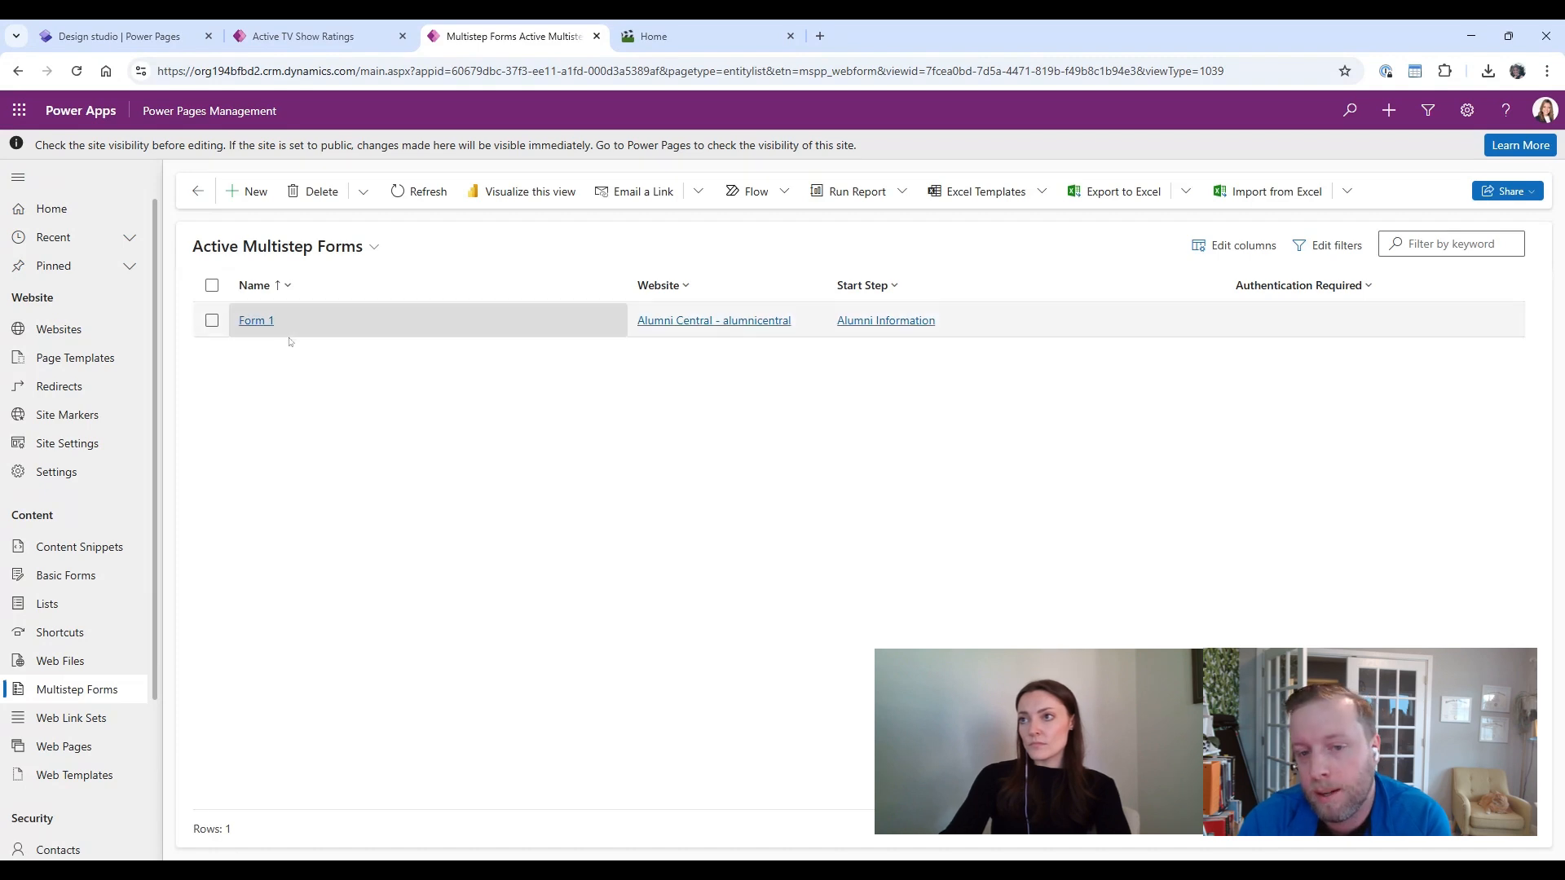
Step: Open the Form 1 multistep form record and view its related record options
click(259, 321)
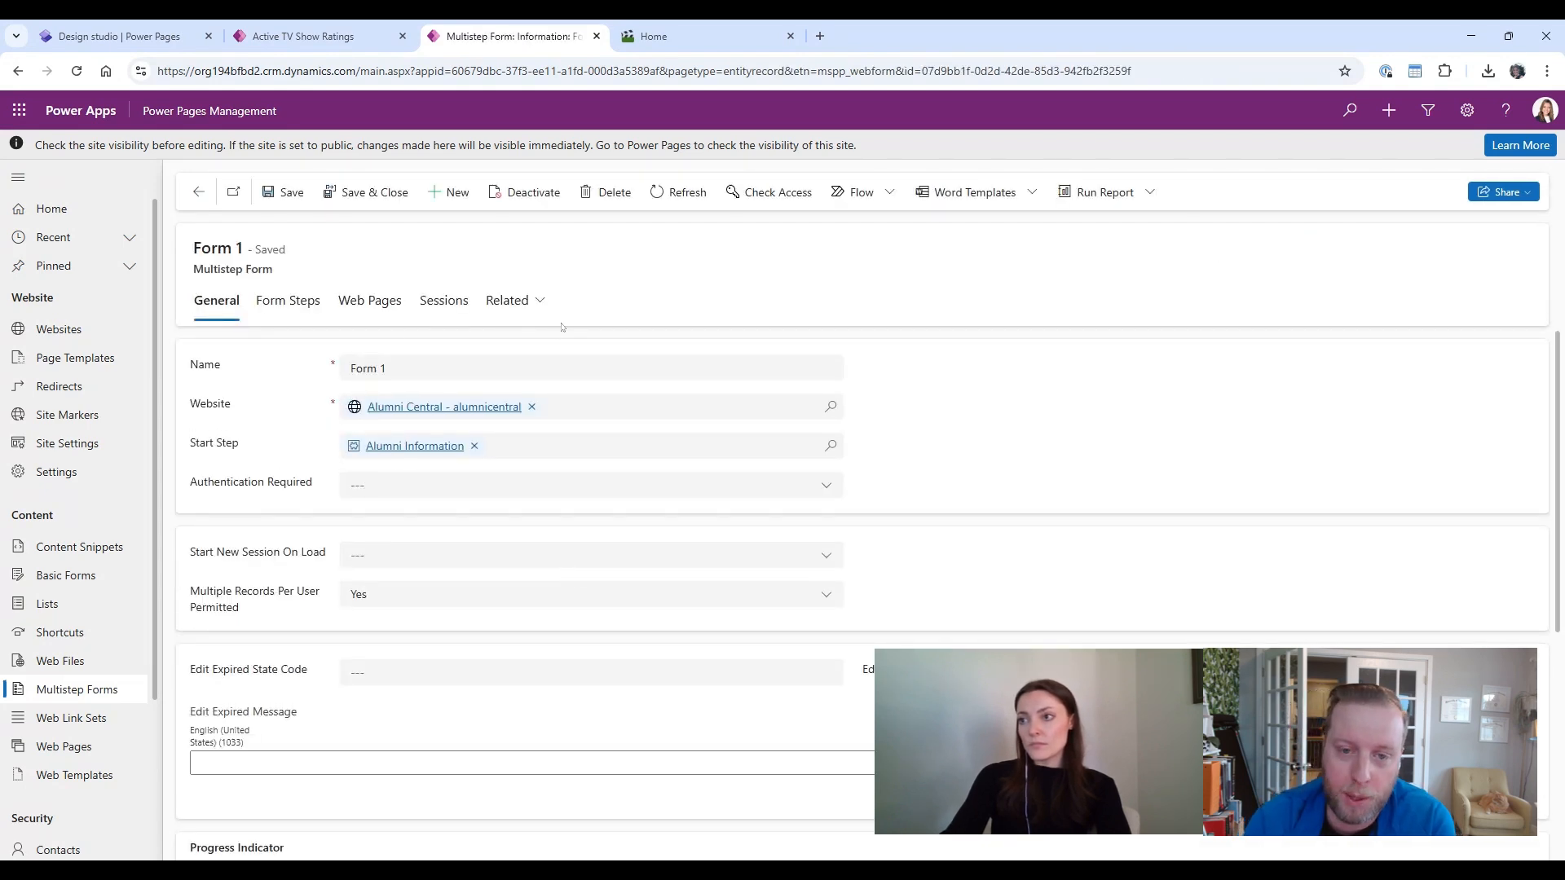
click(544, 301)
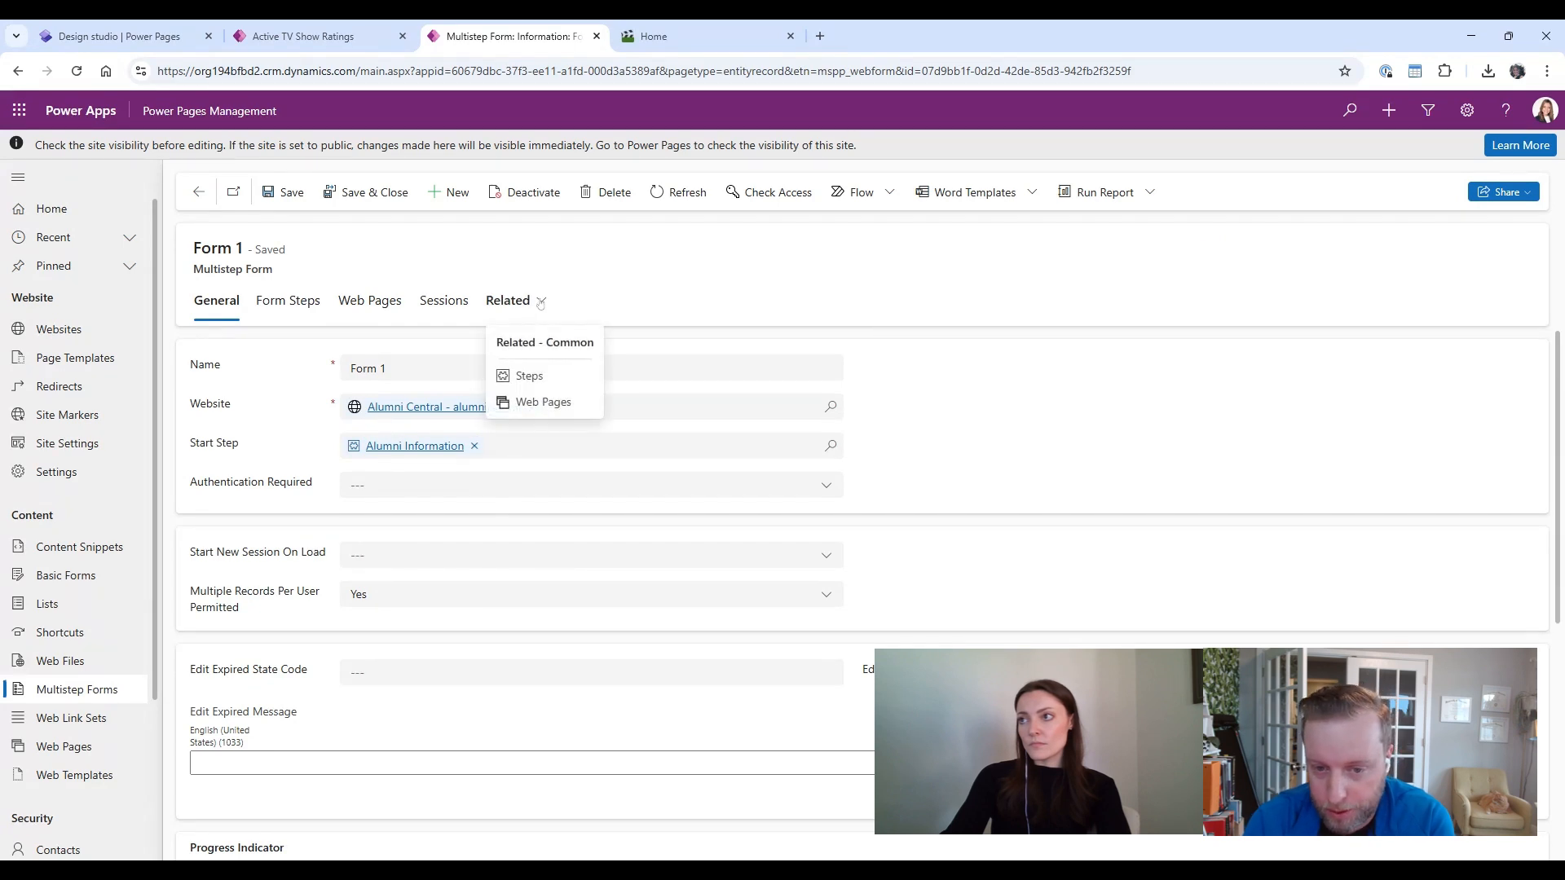
click(635, 330)
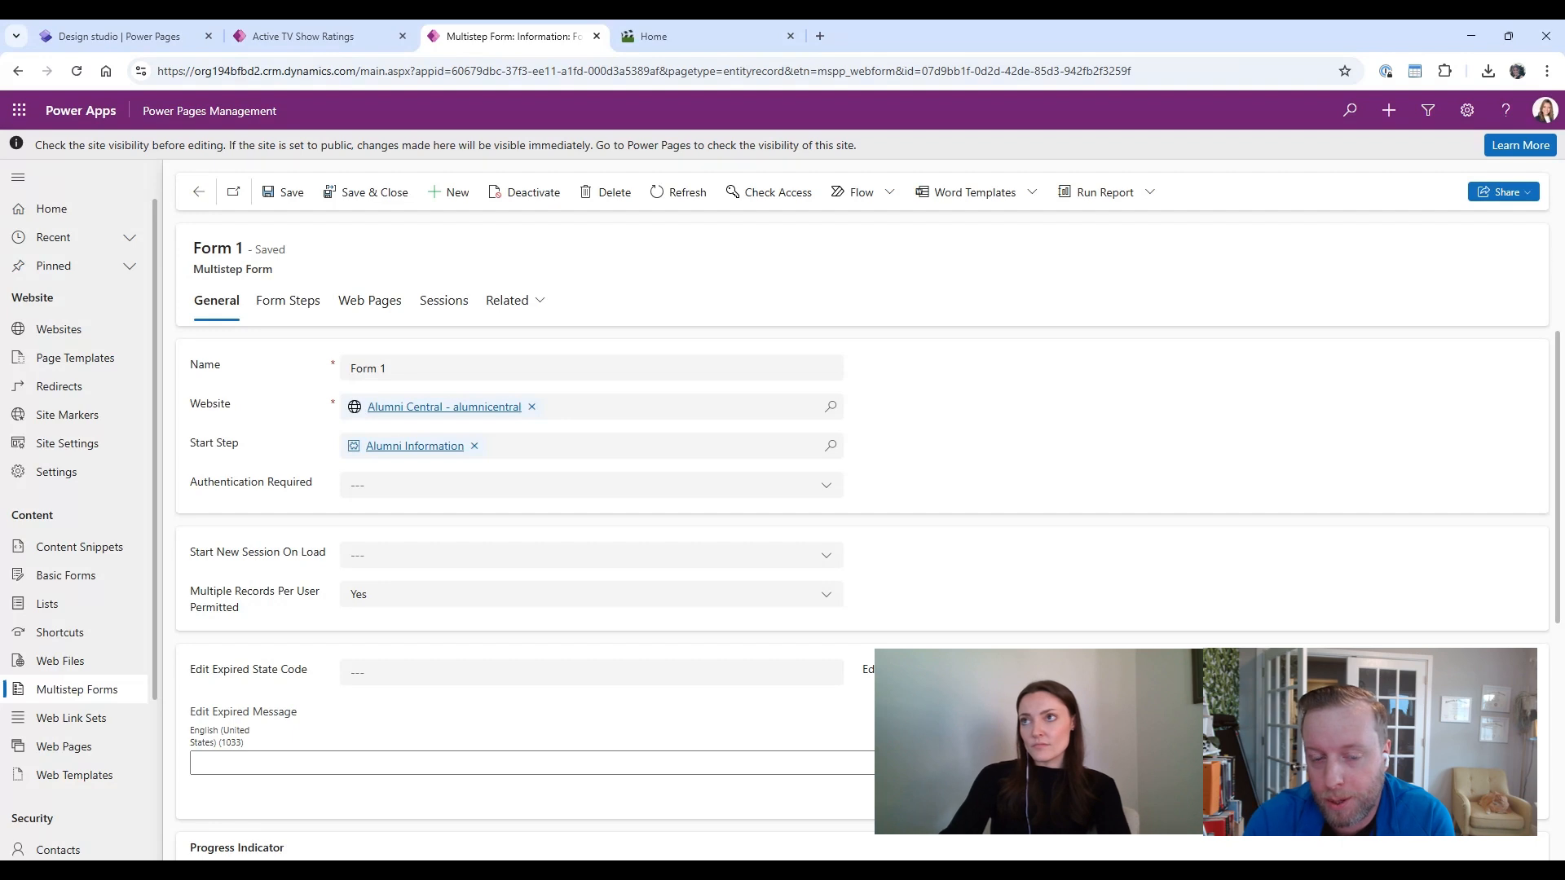
click(126, 30)
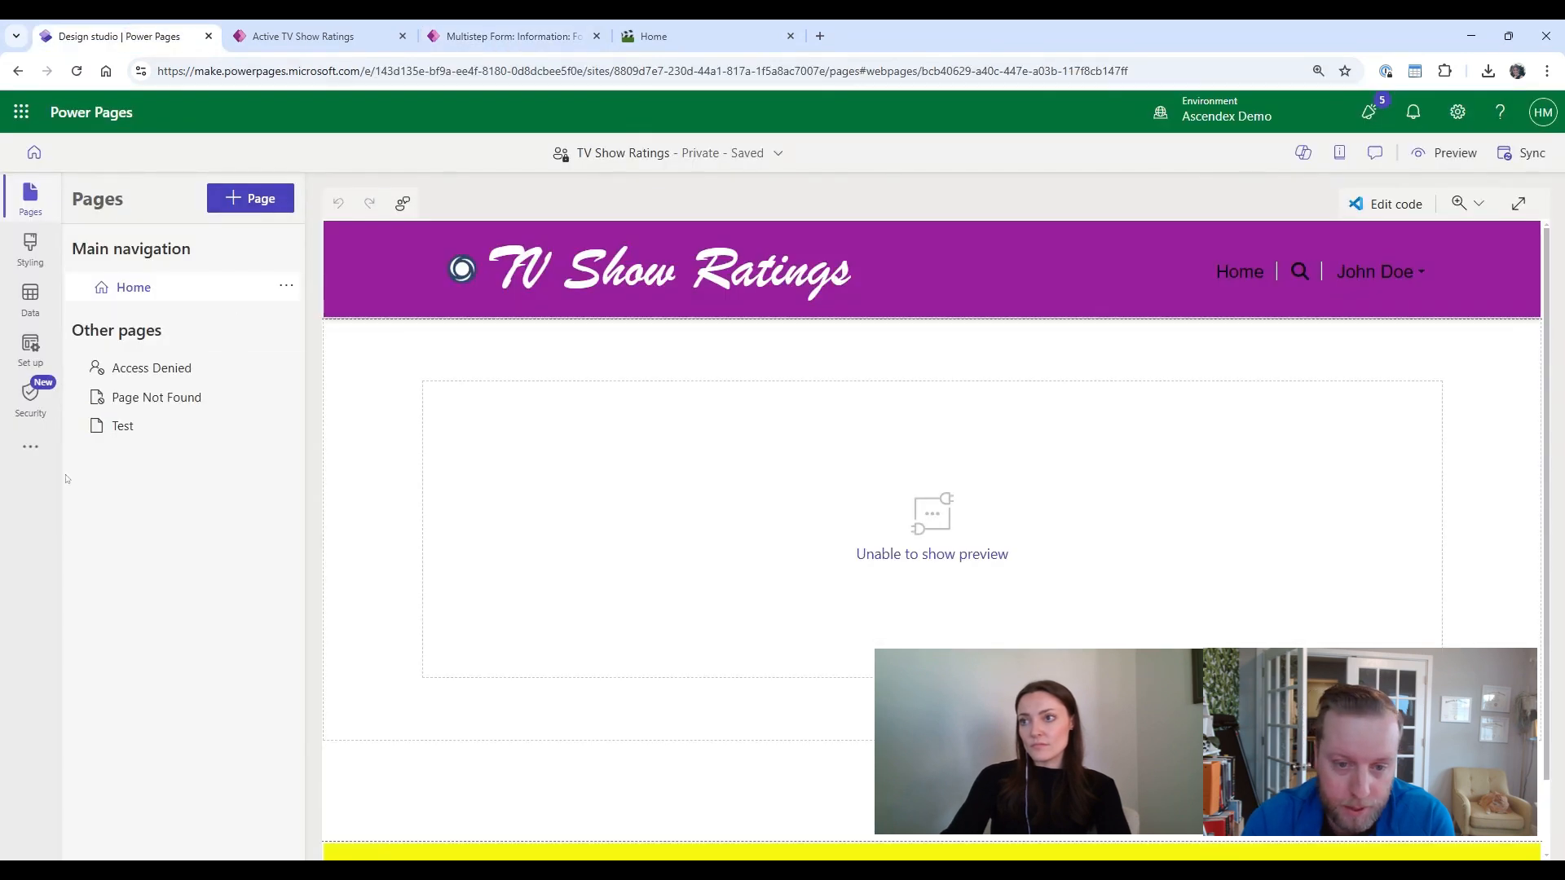
click(42, 454)
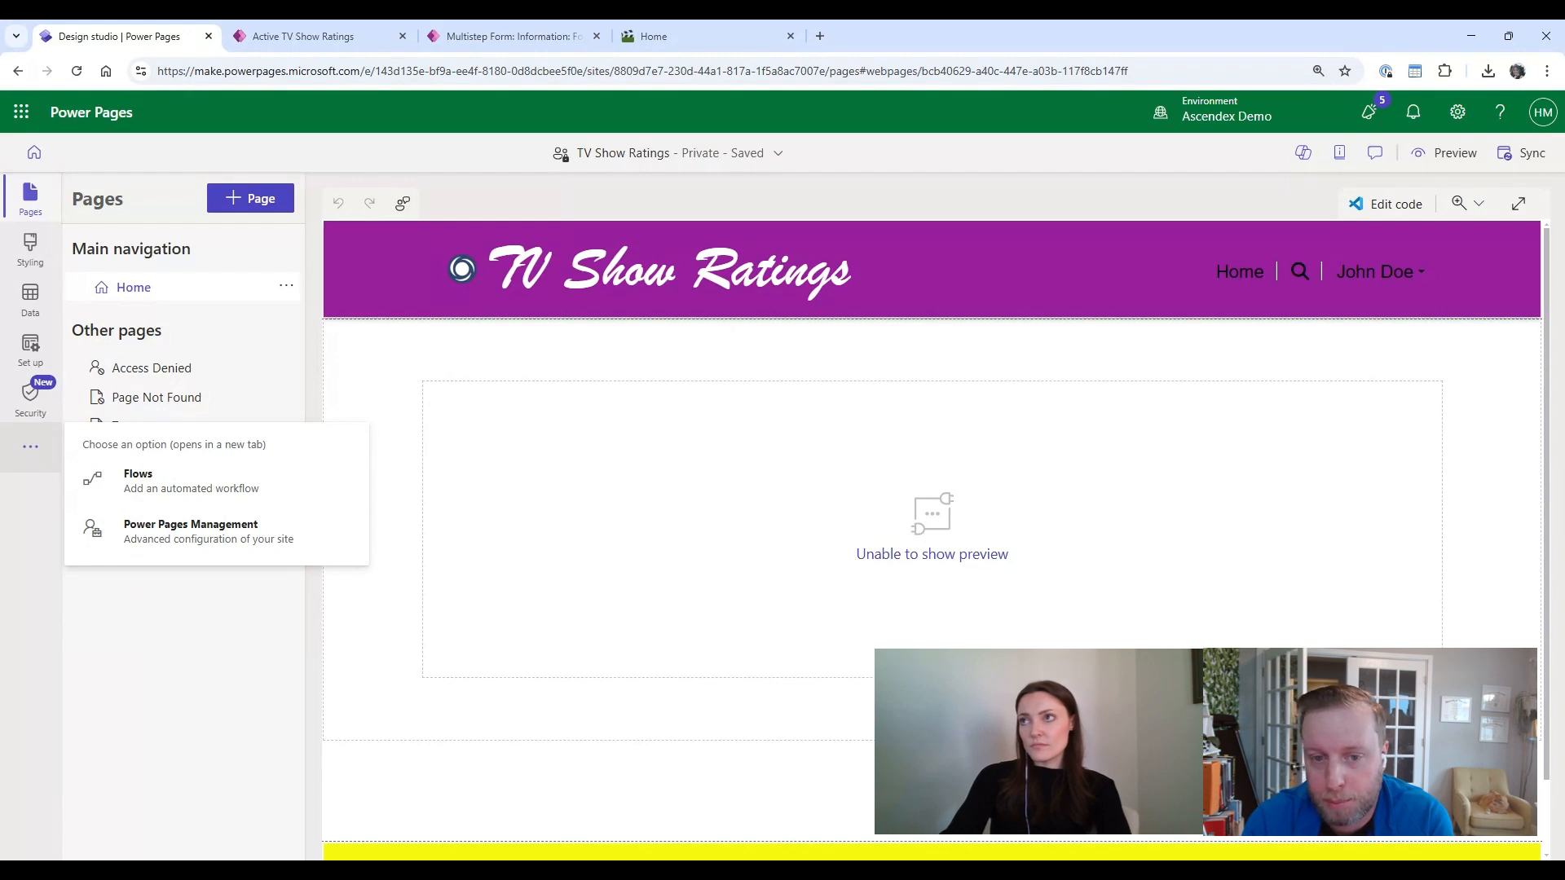
click(50, 677)
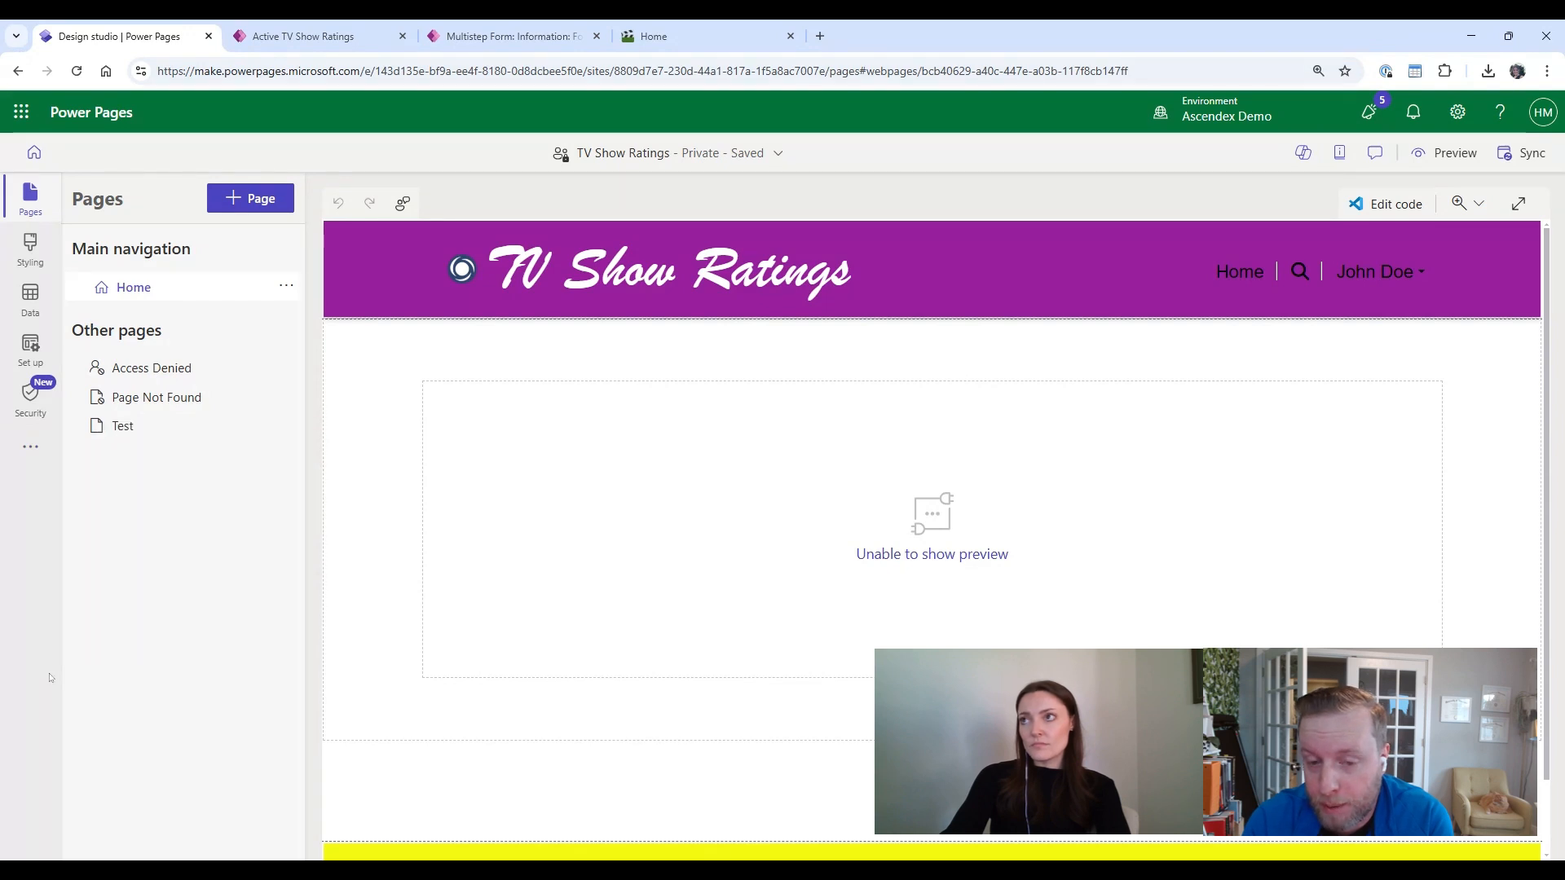
click(287, 288)
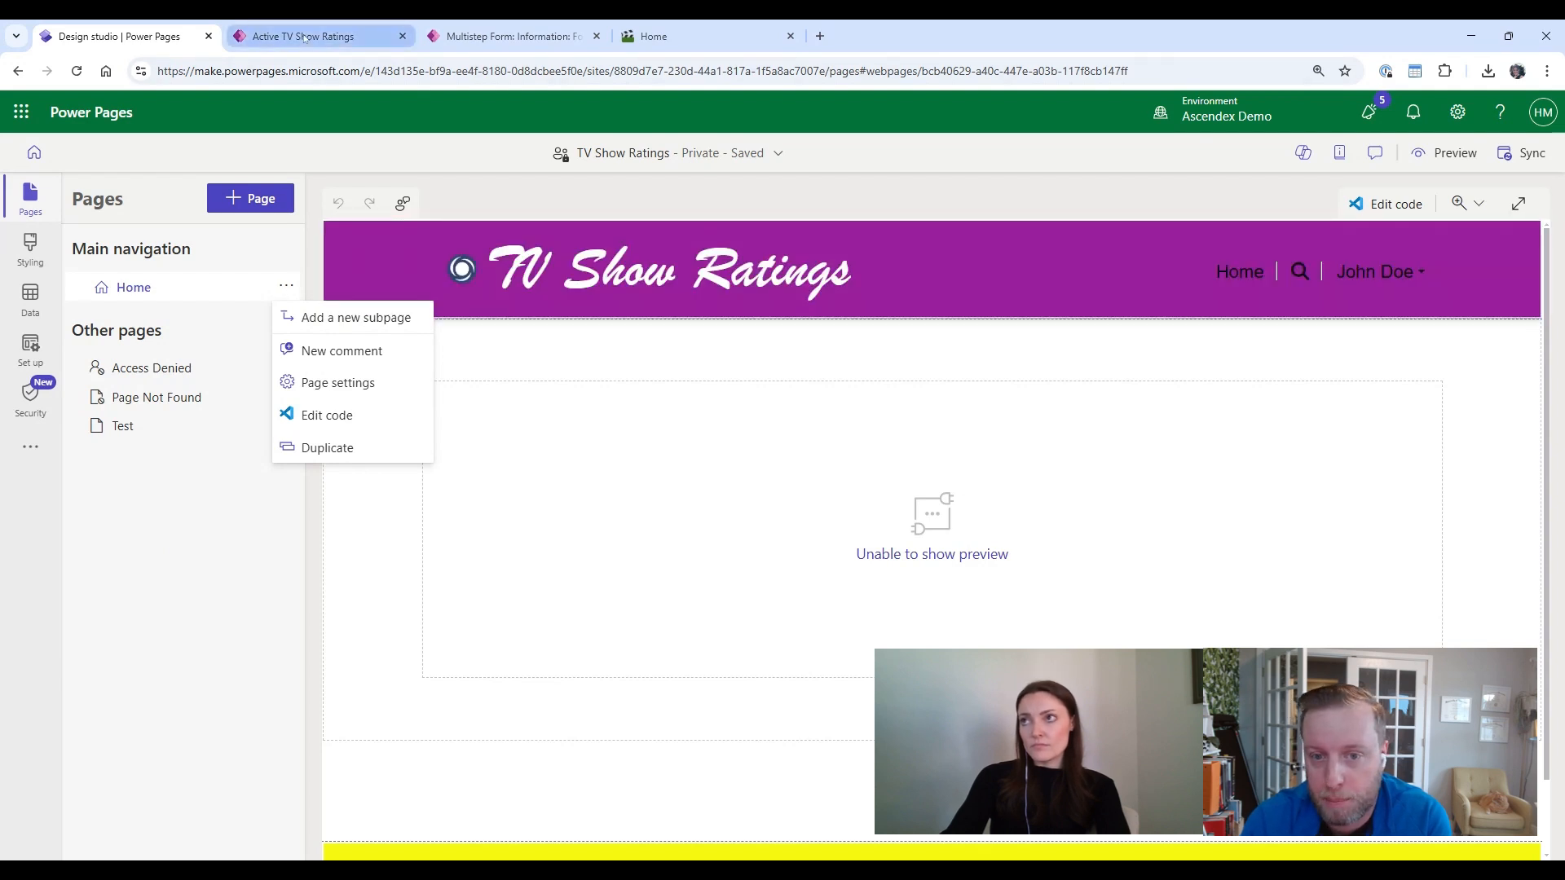
click(505, 36)
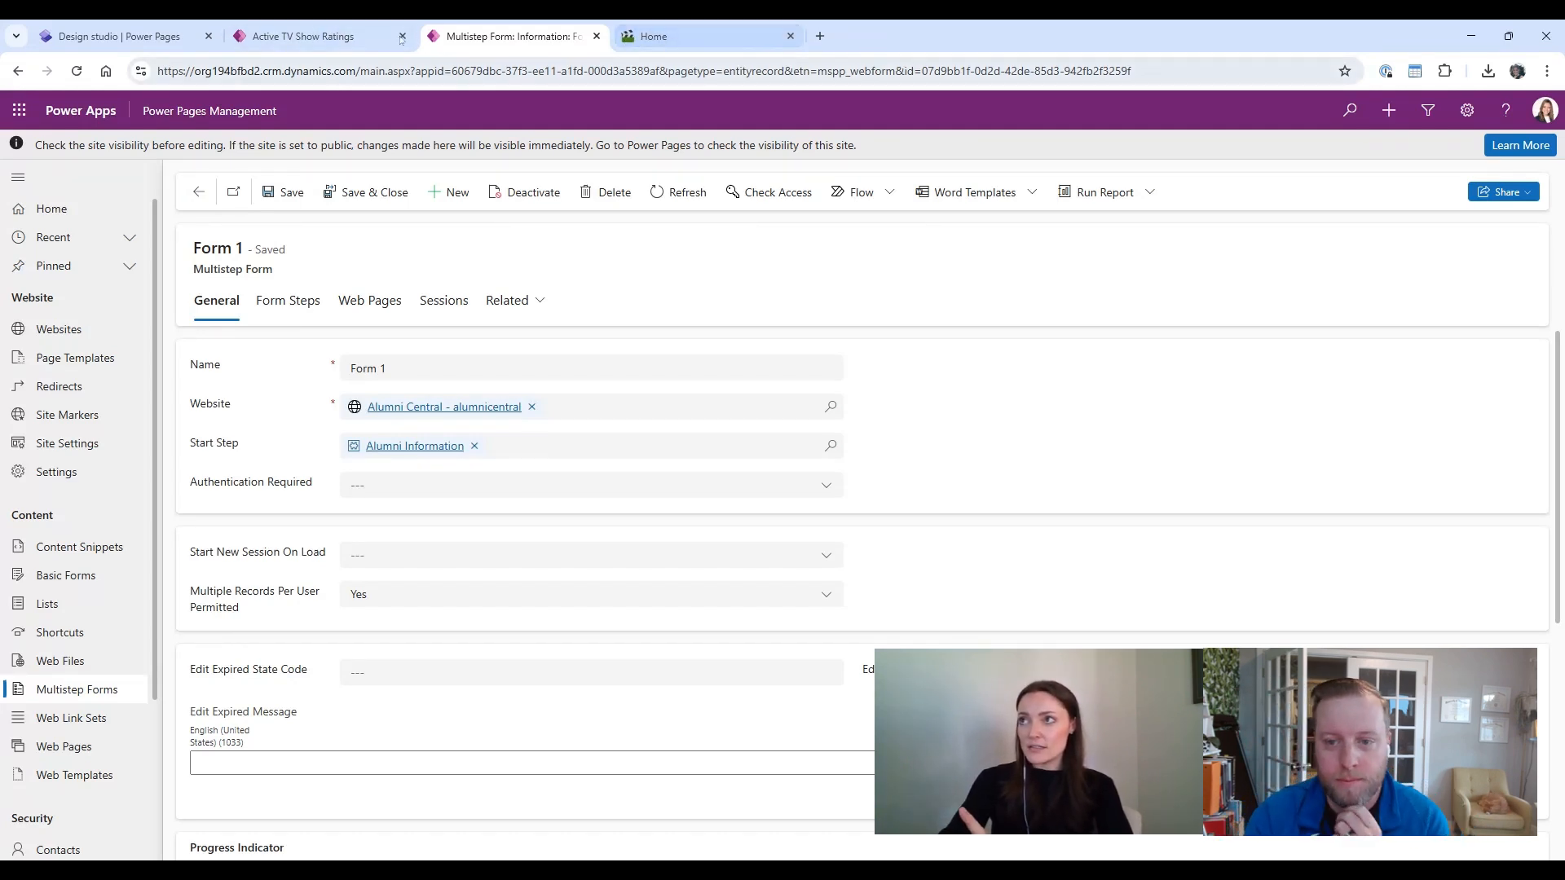
click(669, 48)
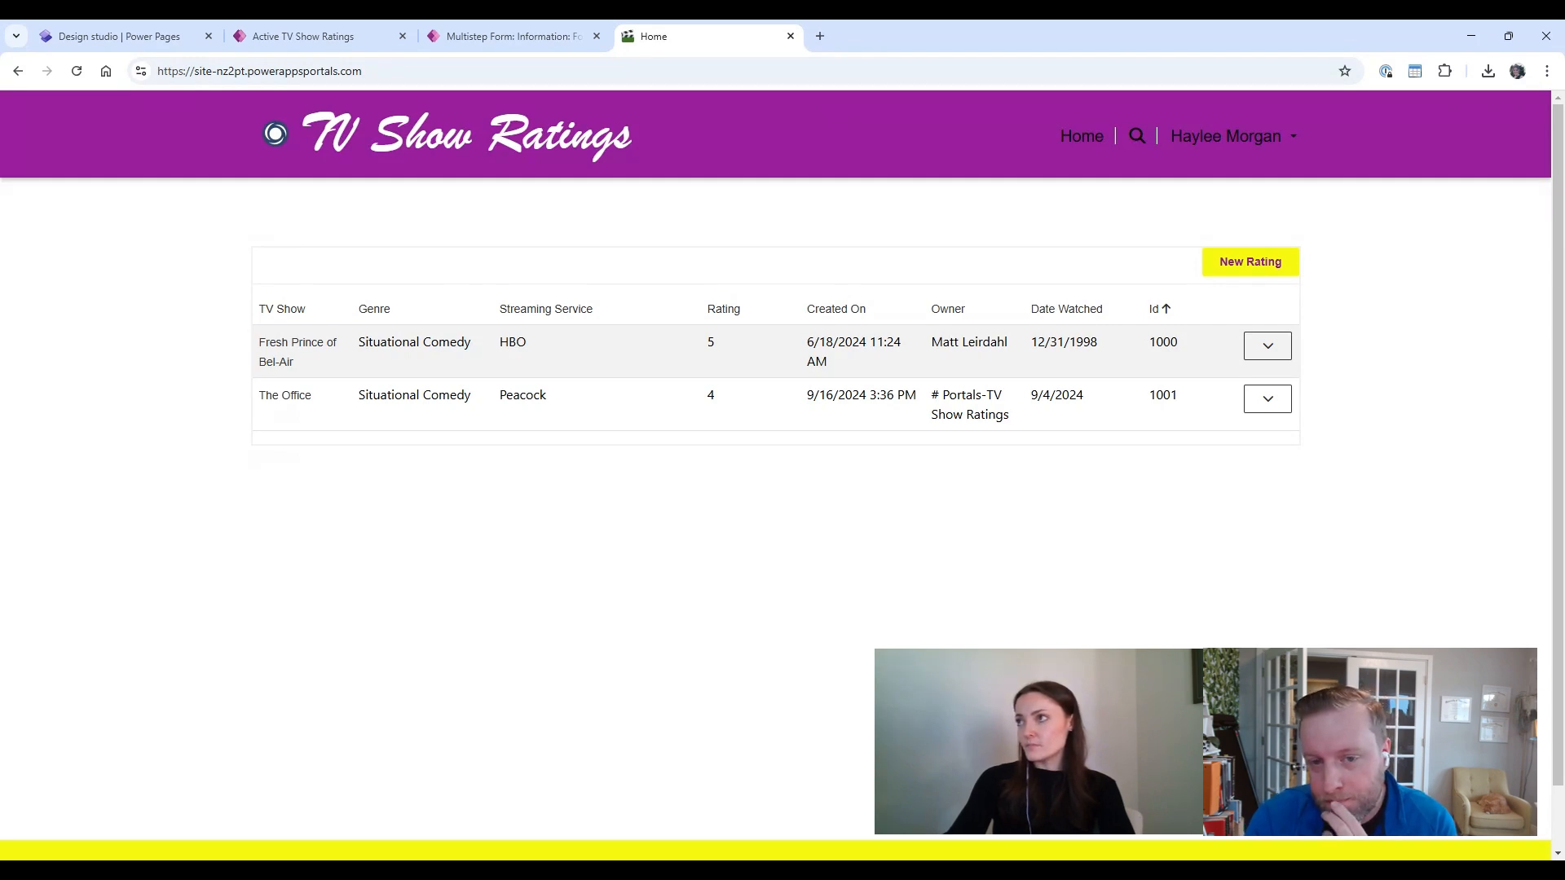
click(507, 47)
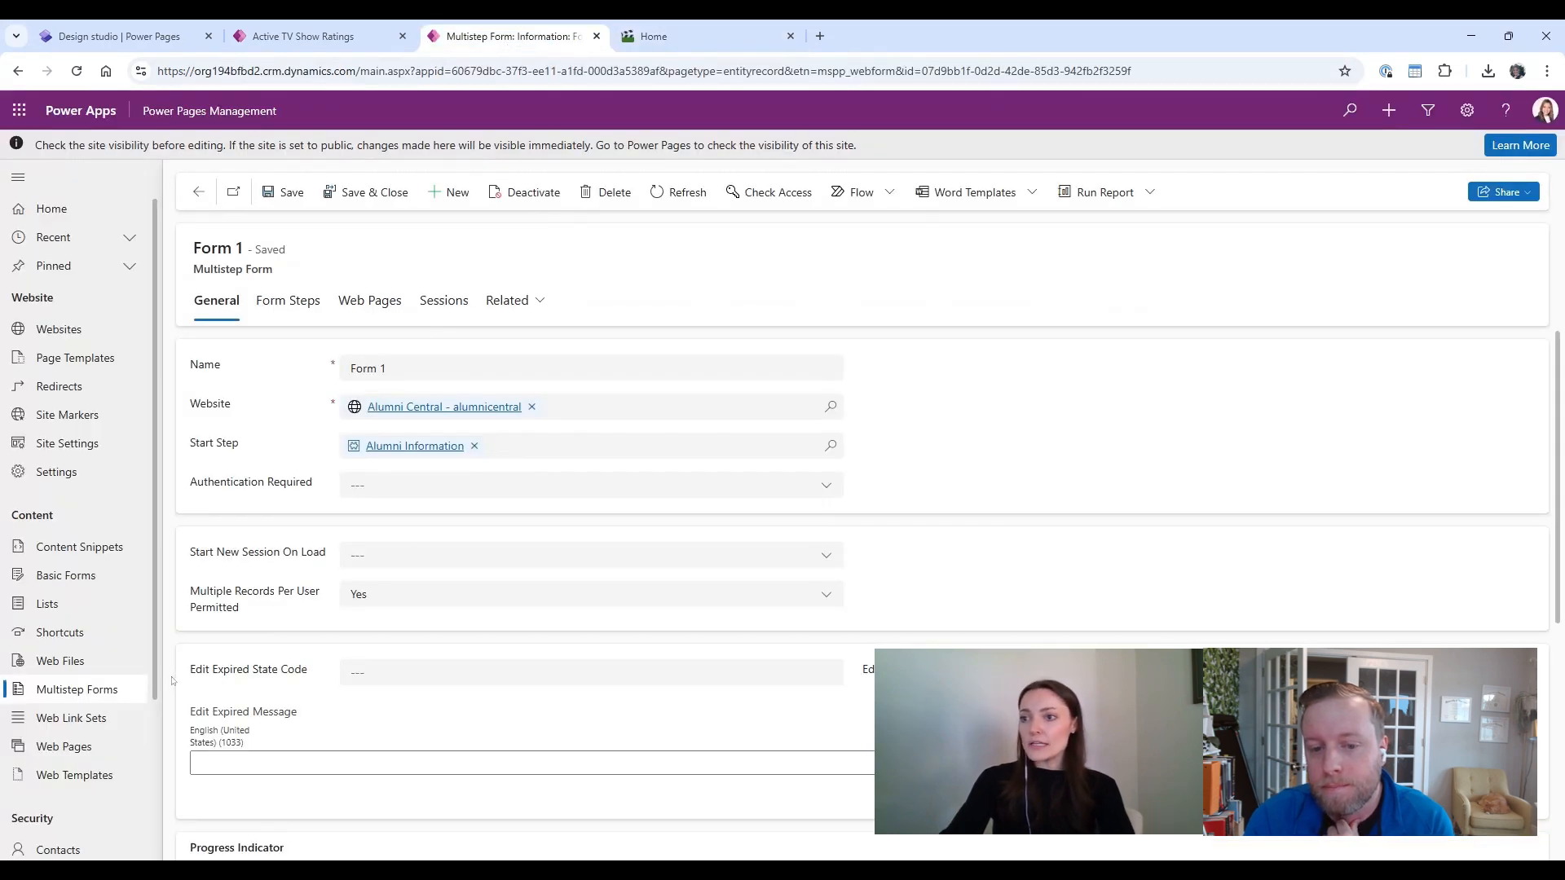
Step: Open the TV Show Ratings site's favicon.ico web file record from Web Files and review its details
click(102, 667)
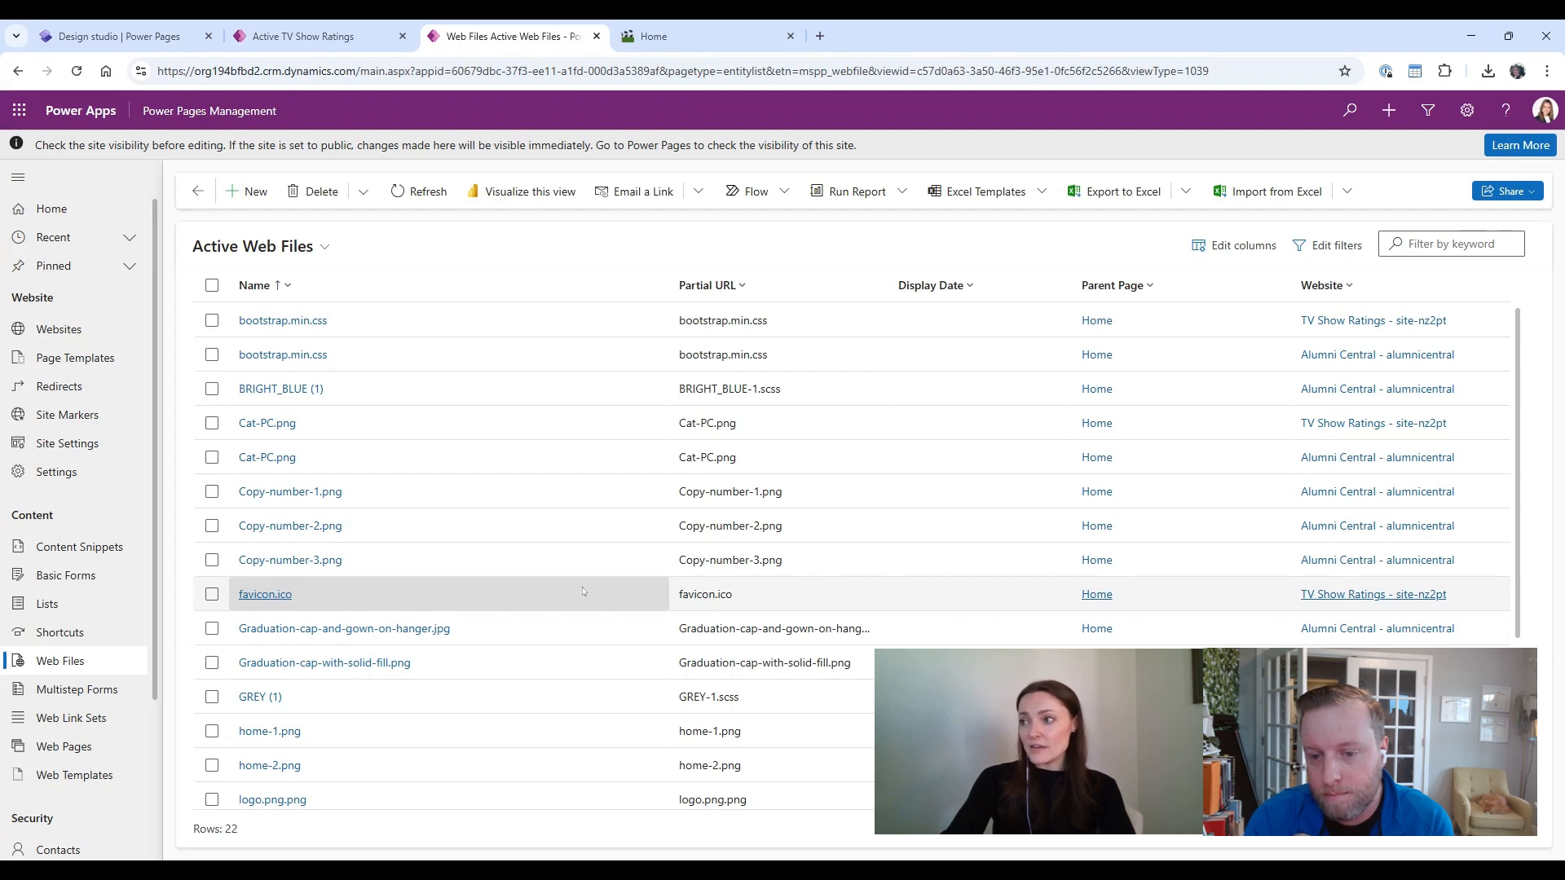
click(281, 596)
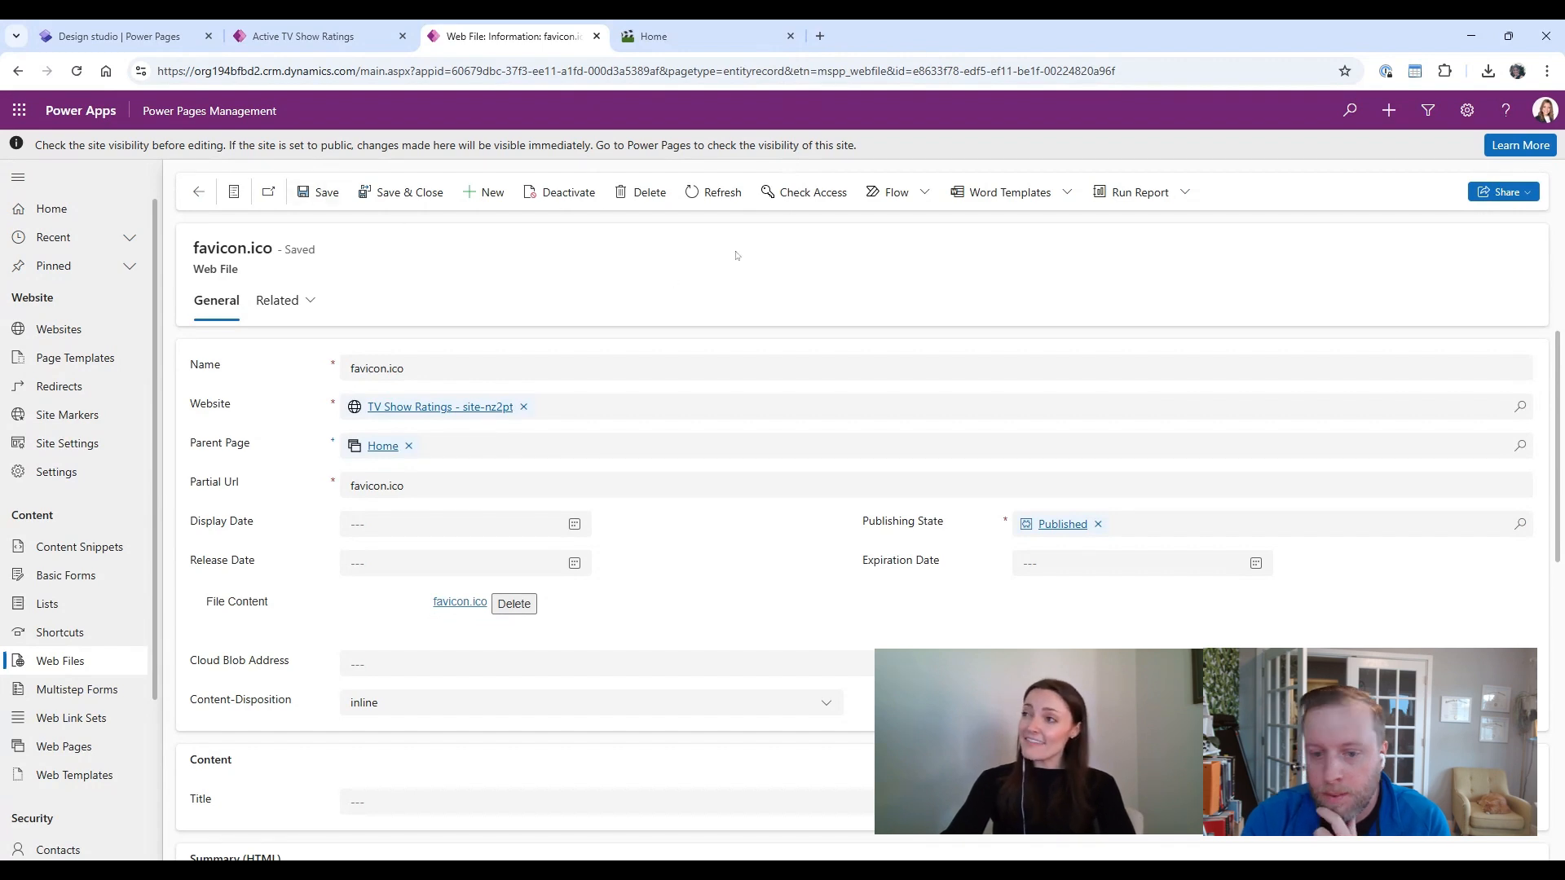
click(676, 32)
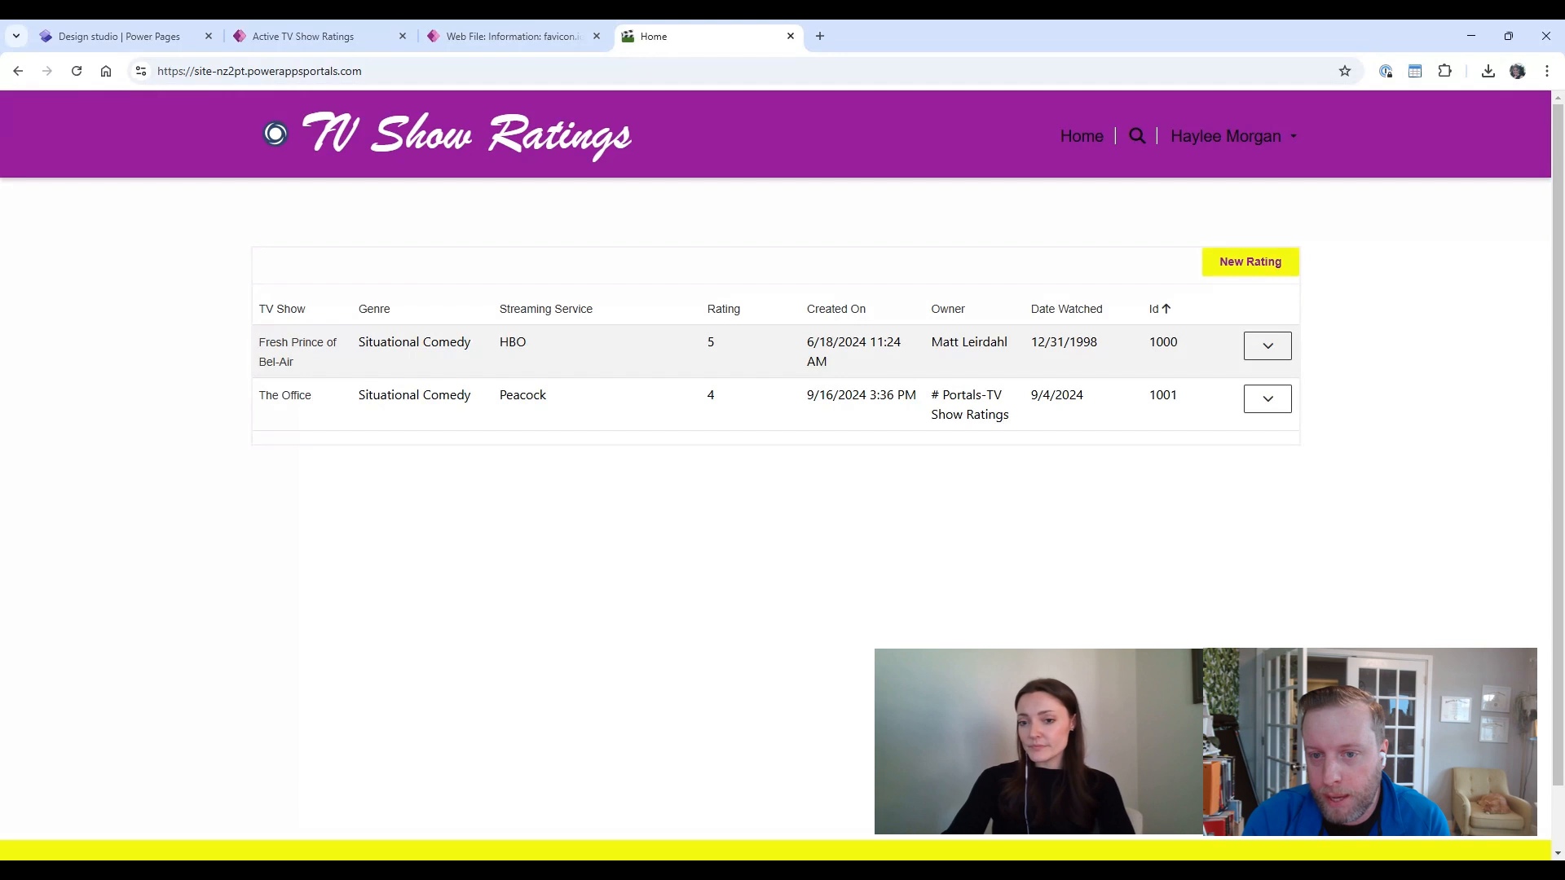
click(509, 36)
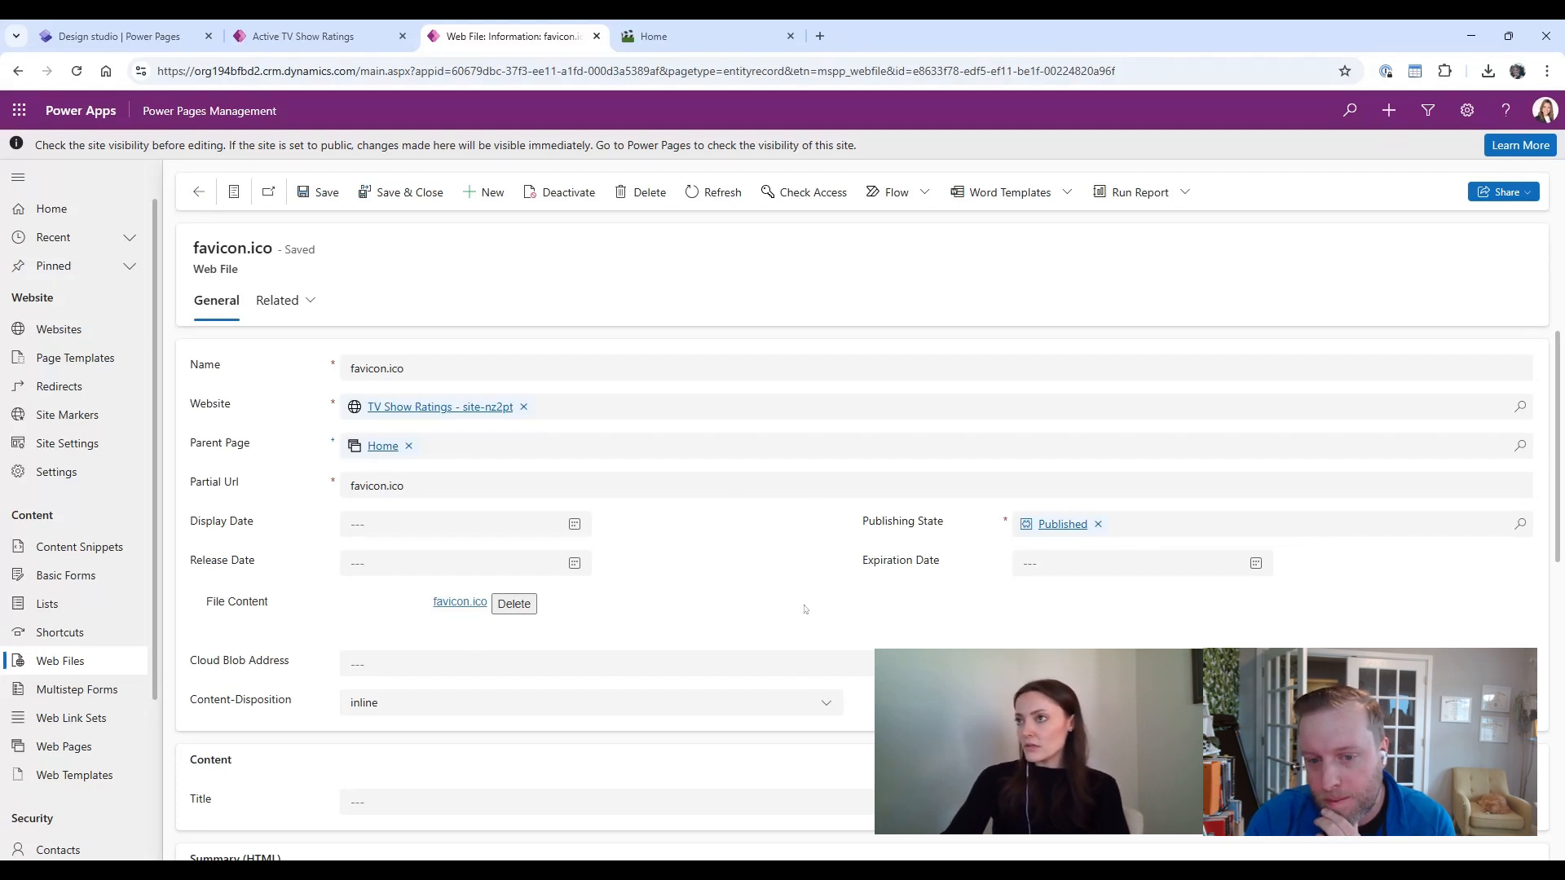
scroll(804, 609, down, 3)
scroll(805, 609, up, 3)
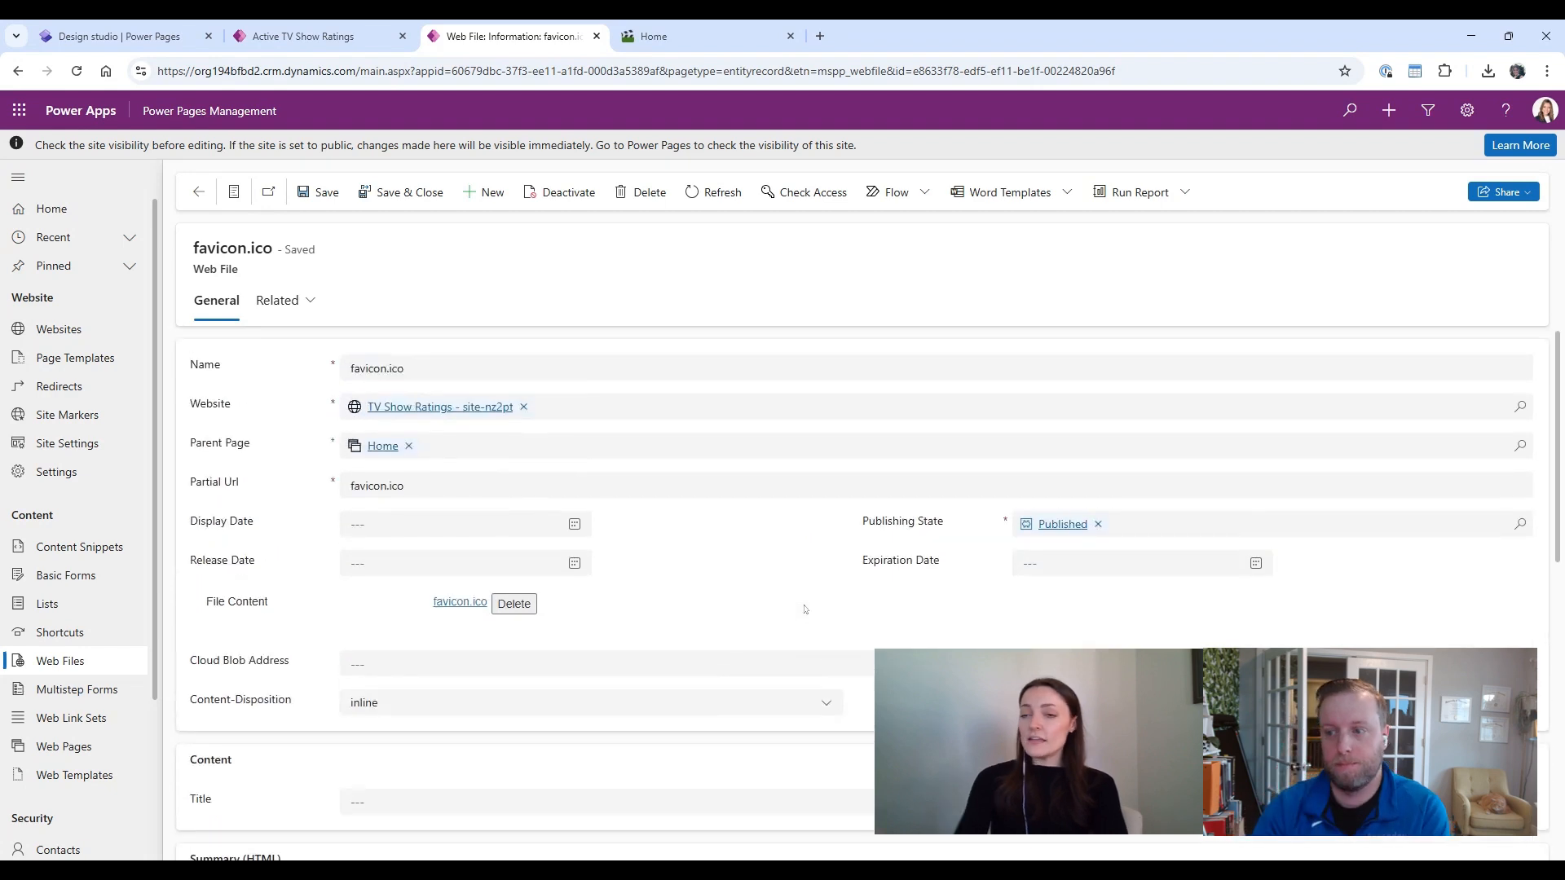